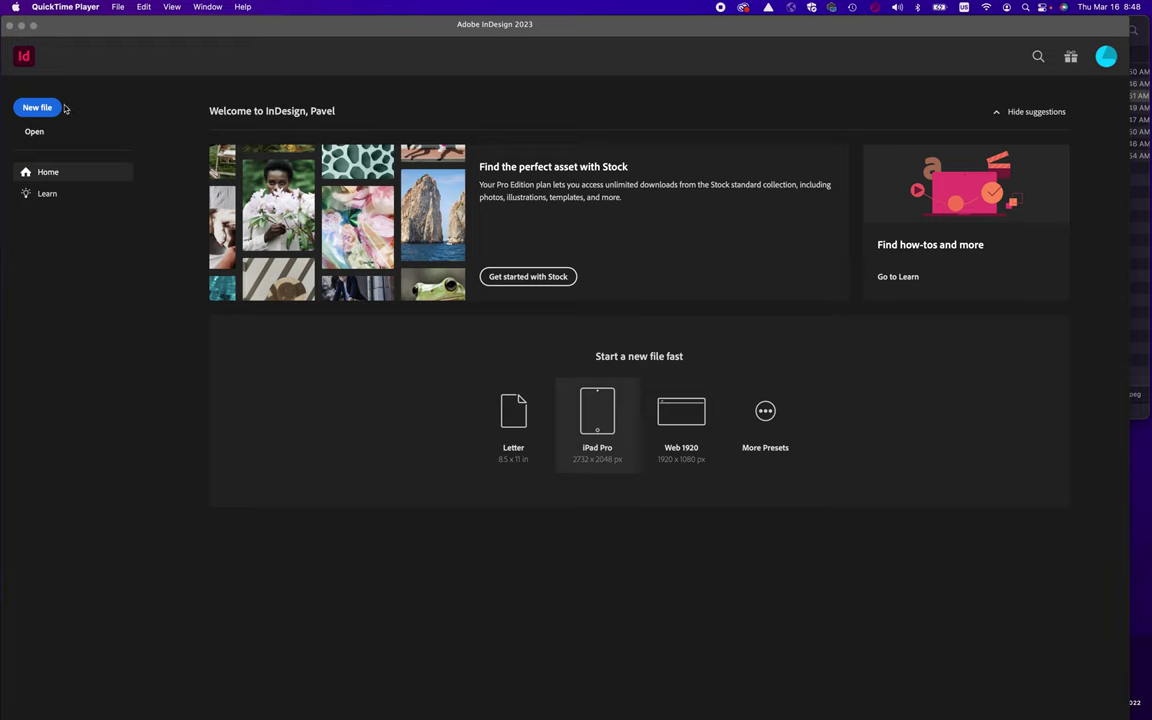
# Switch to InDesign and start a new document from the Home screen with the 8.5 x 11 in Custom preset
pyautogui.click(97, 119)
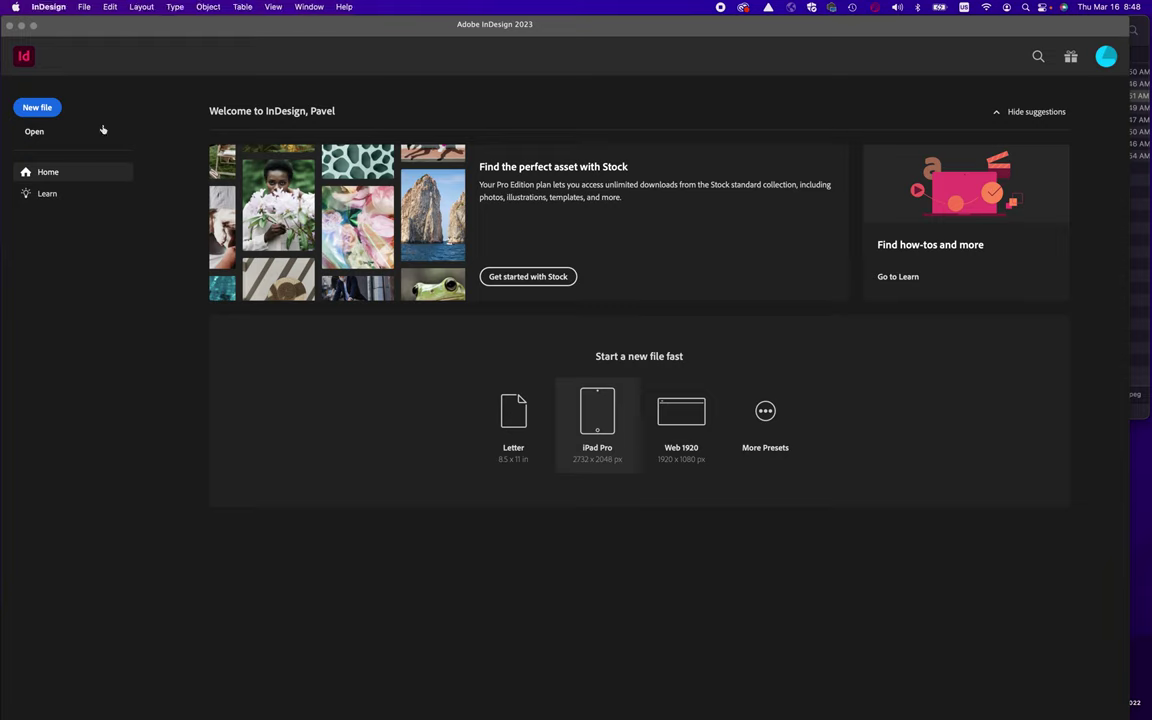
pyautogui.click(42, 110)
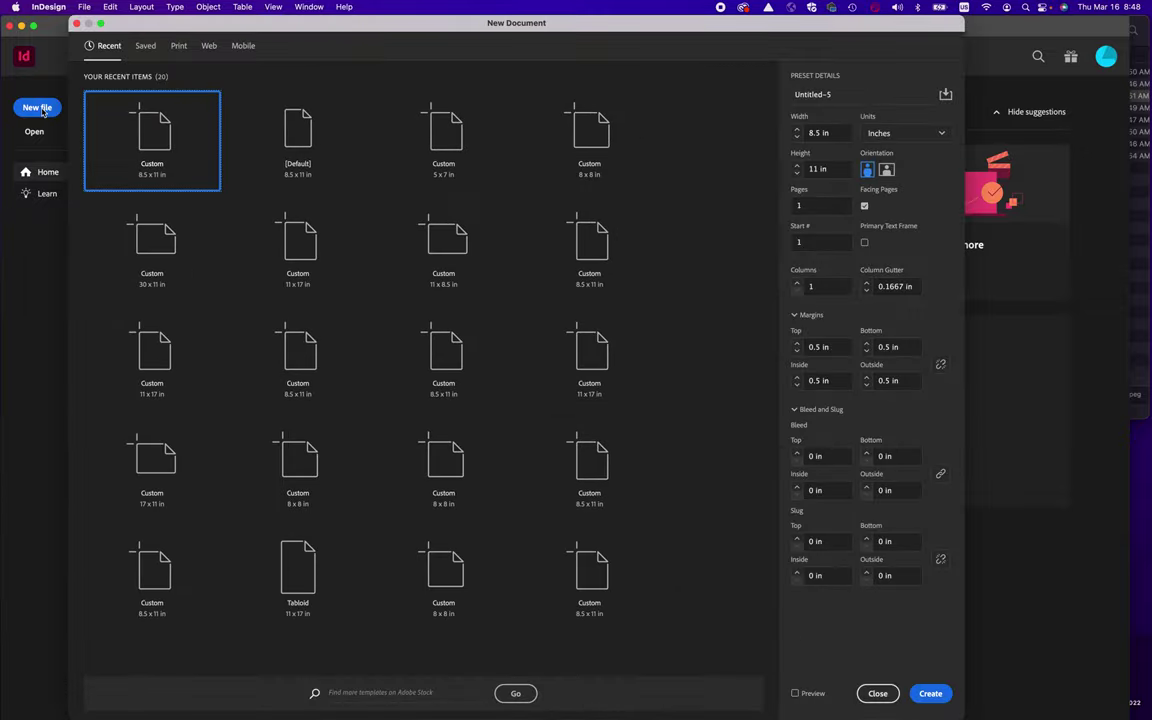
# Keep Pages at 1 and create the 8.5 x 11 in letter document
pyautogui.click(808, 205)
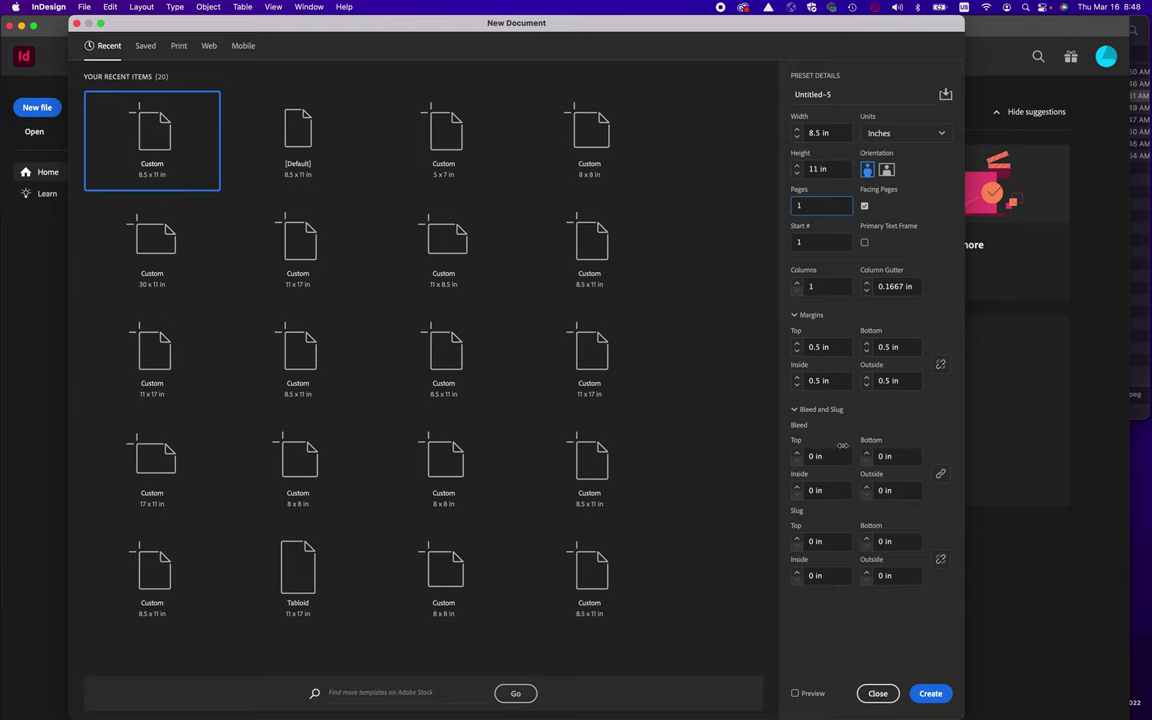
pyautogui.click(929, 693)
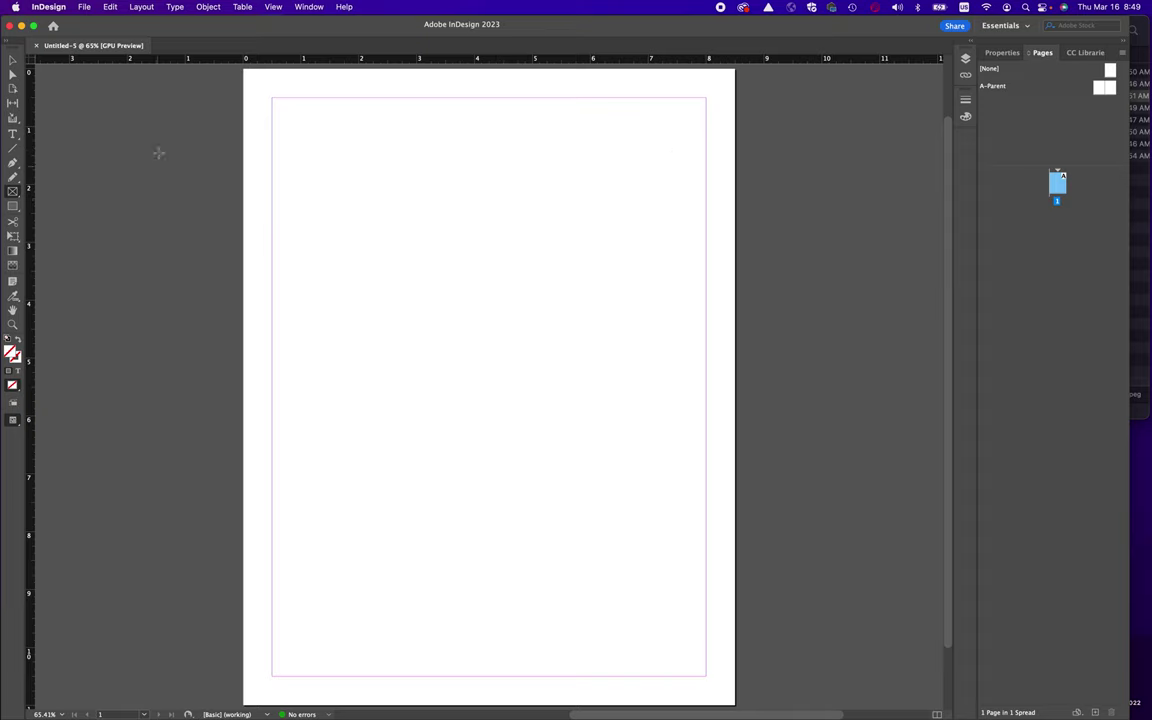
pyautogui.click(141, 8)
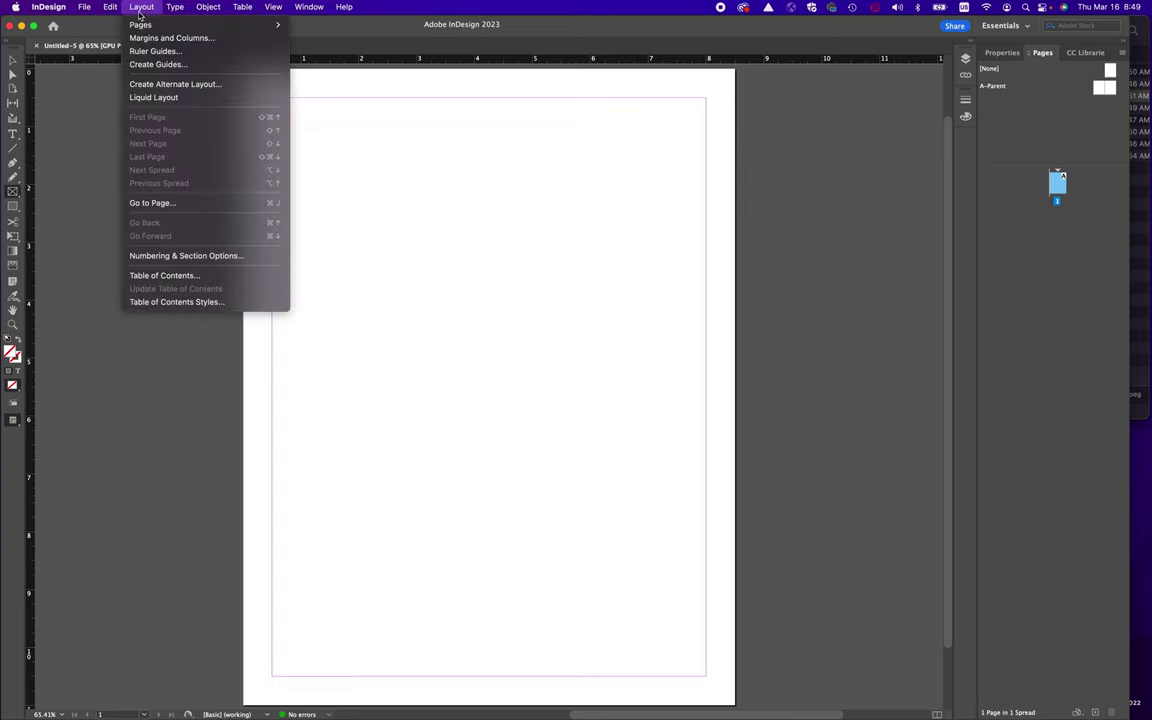
# Create a 4 x 4 guide grid fitted to margins with 0.125 in gutters, removing existing ruler guides
pyautogui.click(171, 65)
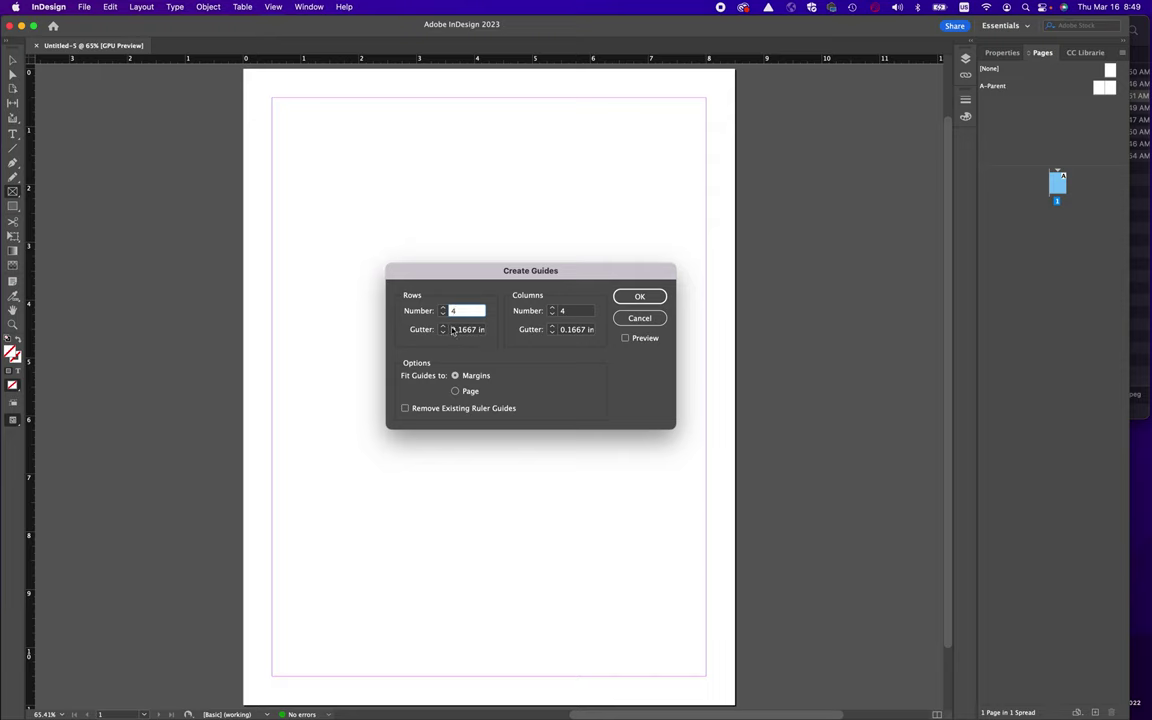
pyautogui.click(442, 333)
pyautogui.click(551, 333)
pyautogui.click(626, 339)
pyautogui.click(626, 339)
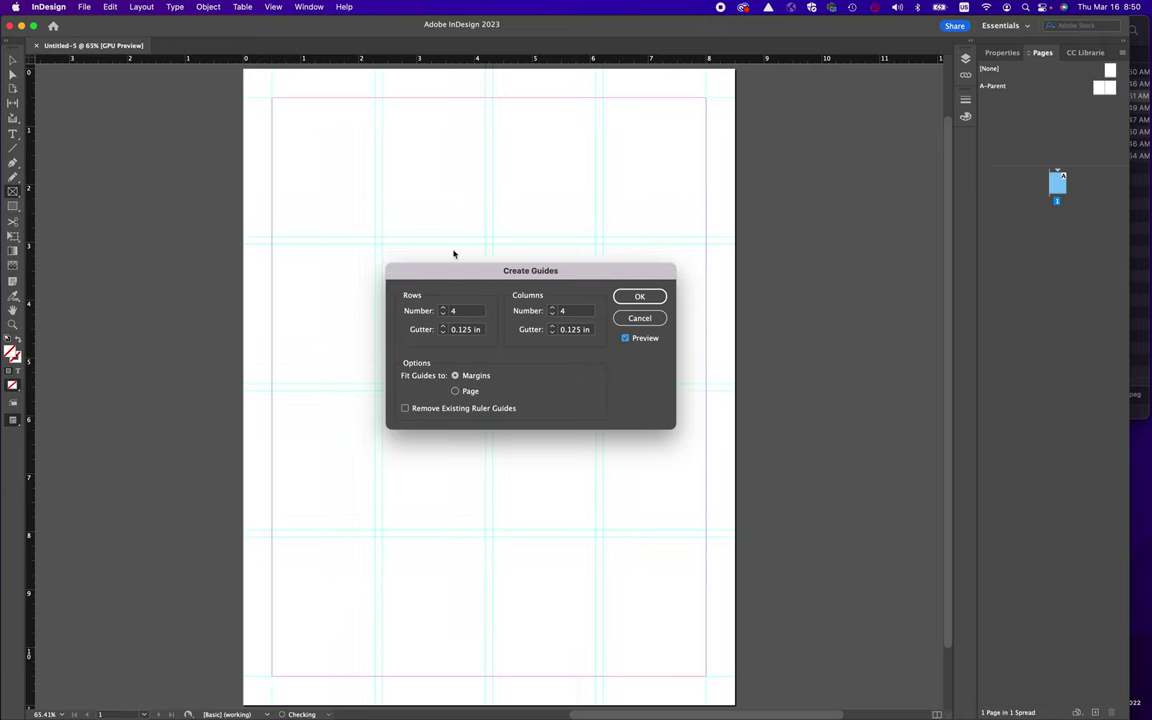
pyautogui.click(456, 392)
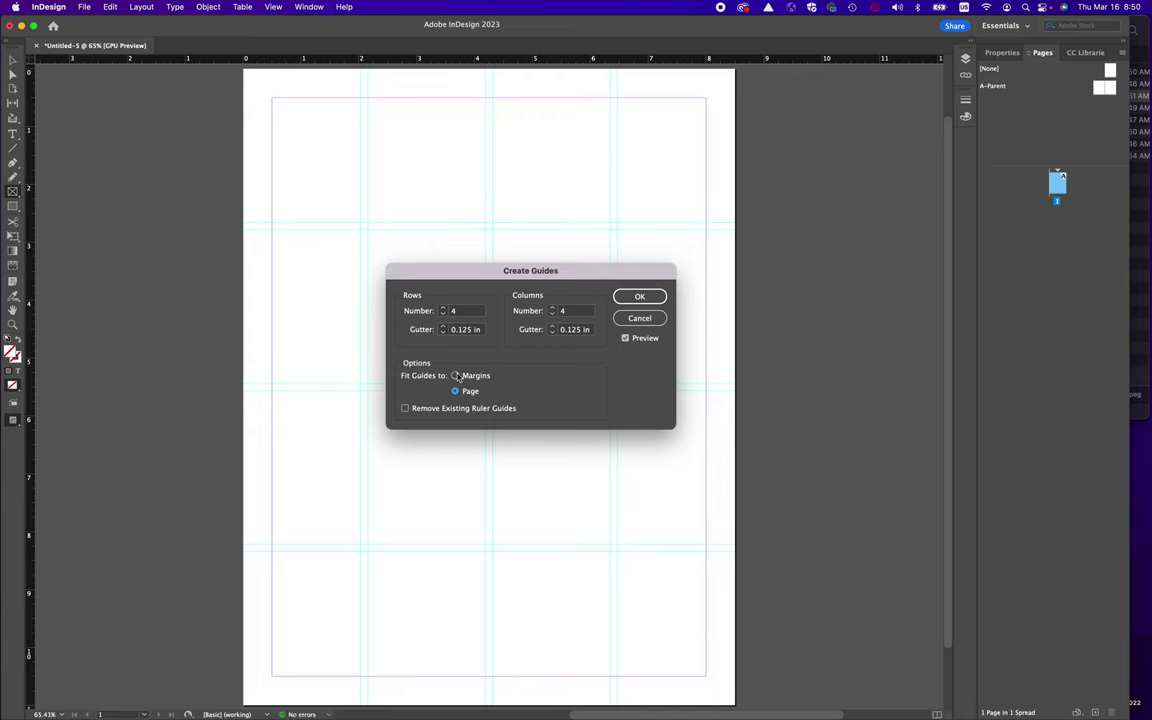
pyautogui.click(456, 377)
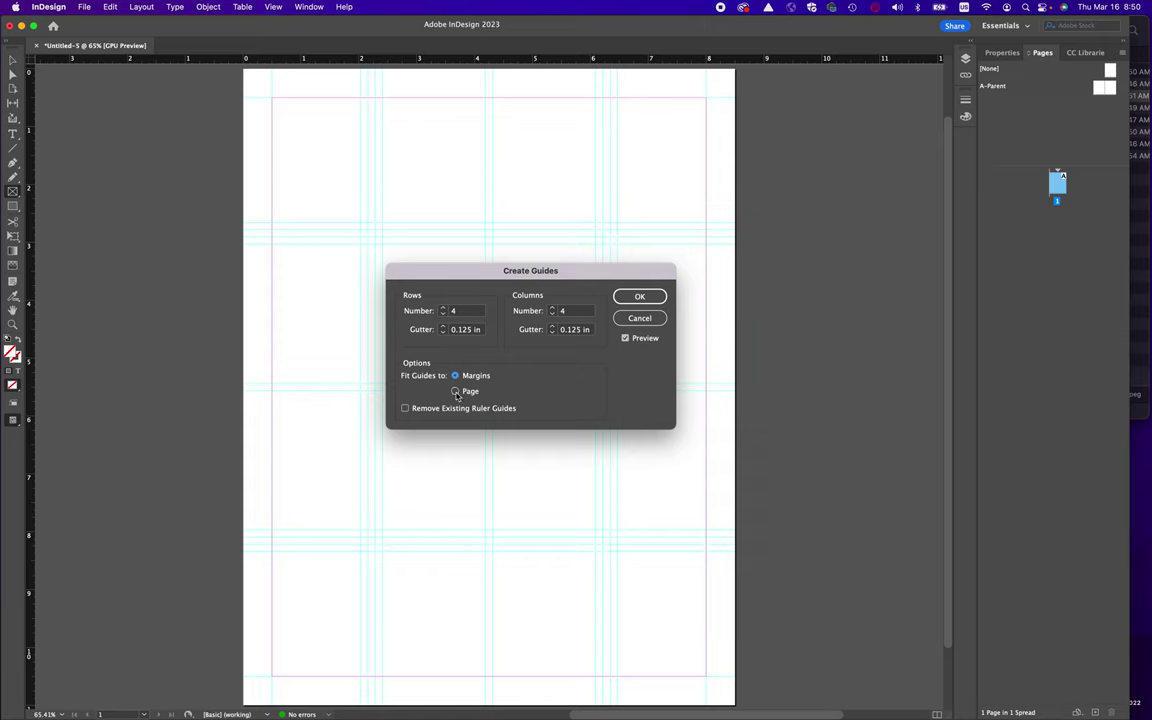
pyautogui.click(405, 409)
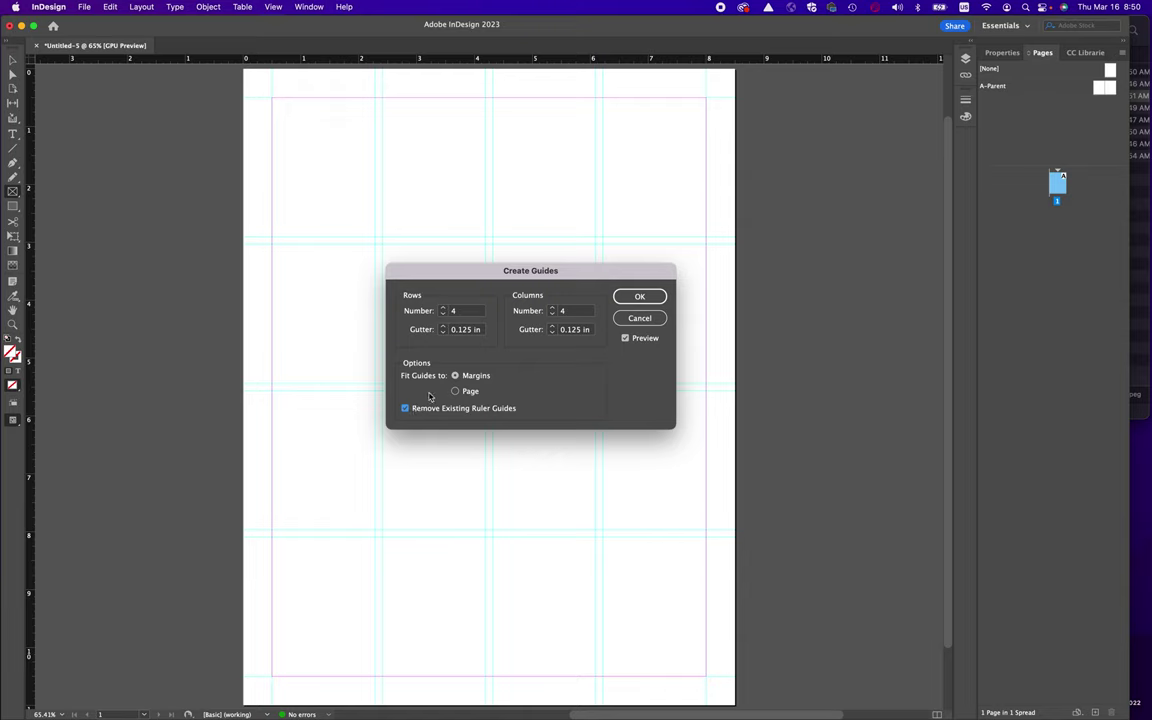
pyautogui.click(652, 297)
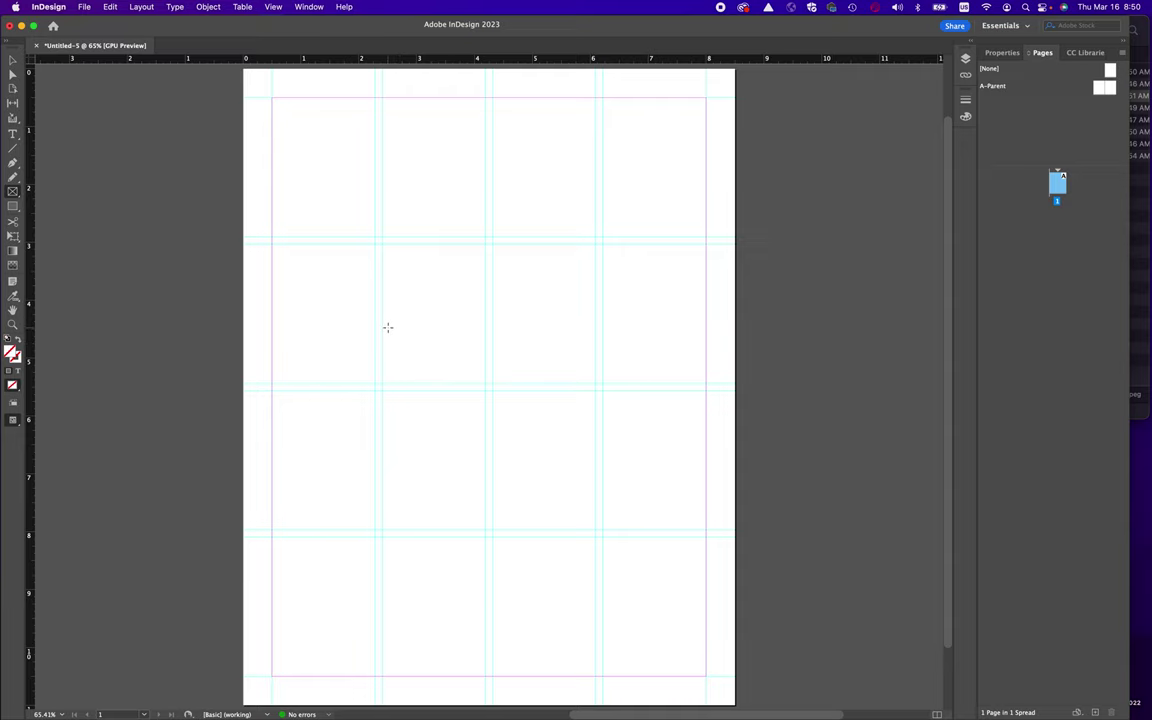
pyautogui.press('w')
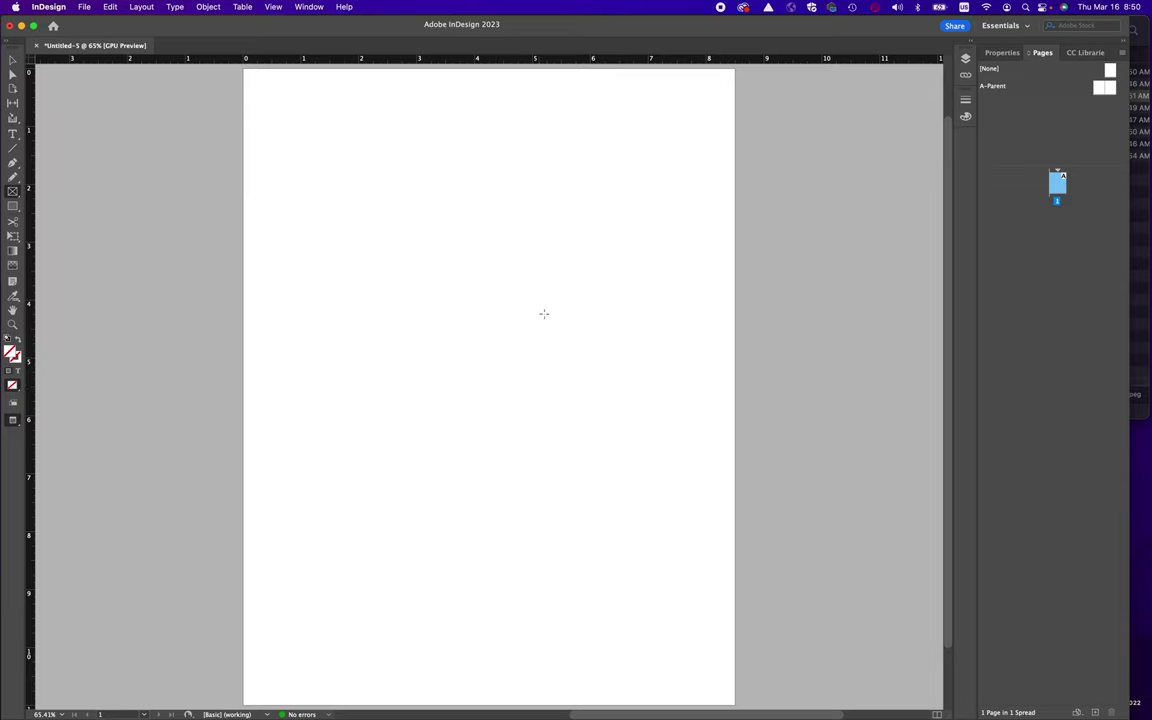
pyautogui.press('w')
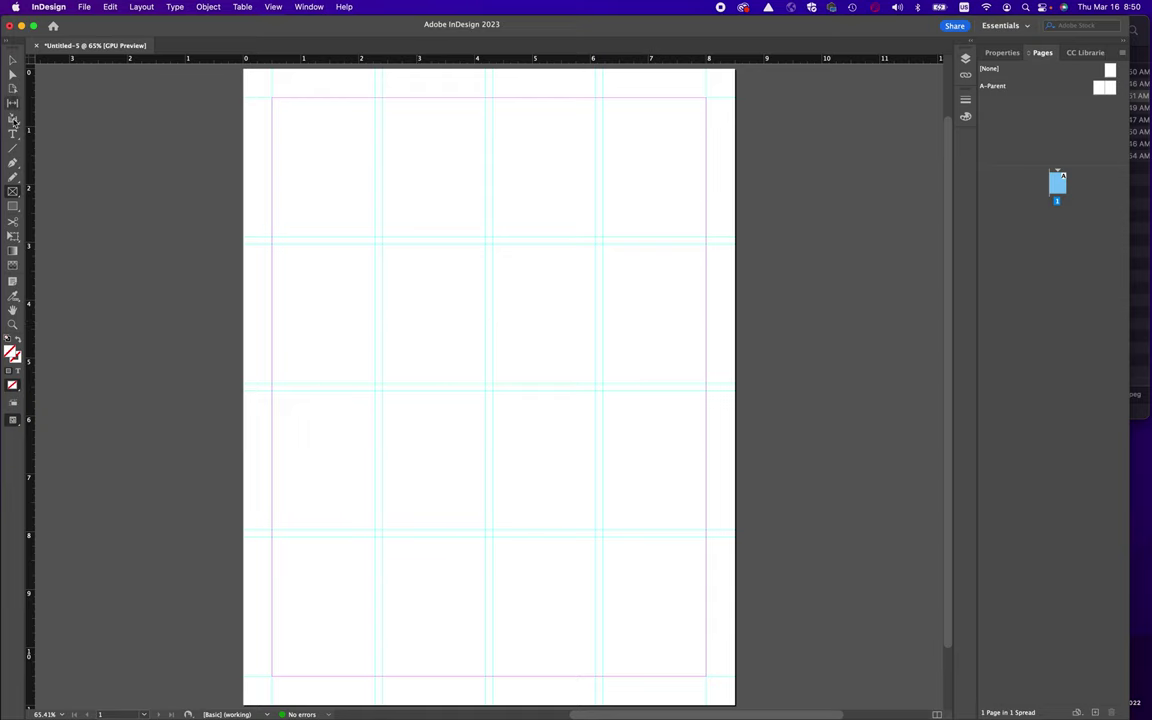
# Draw rectangle frames in the top row's first, second and third cells, snapped to the guides
pyautogui.click(12, 192)
pyautogui.moveTo(271, 98); pyautogui.dragTo(377, 238)
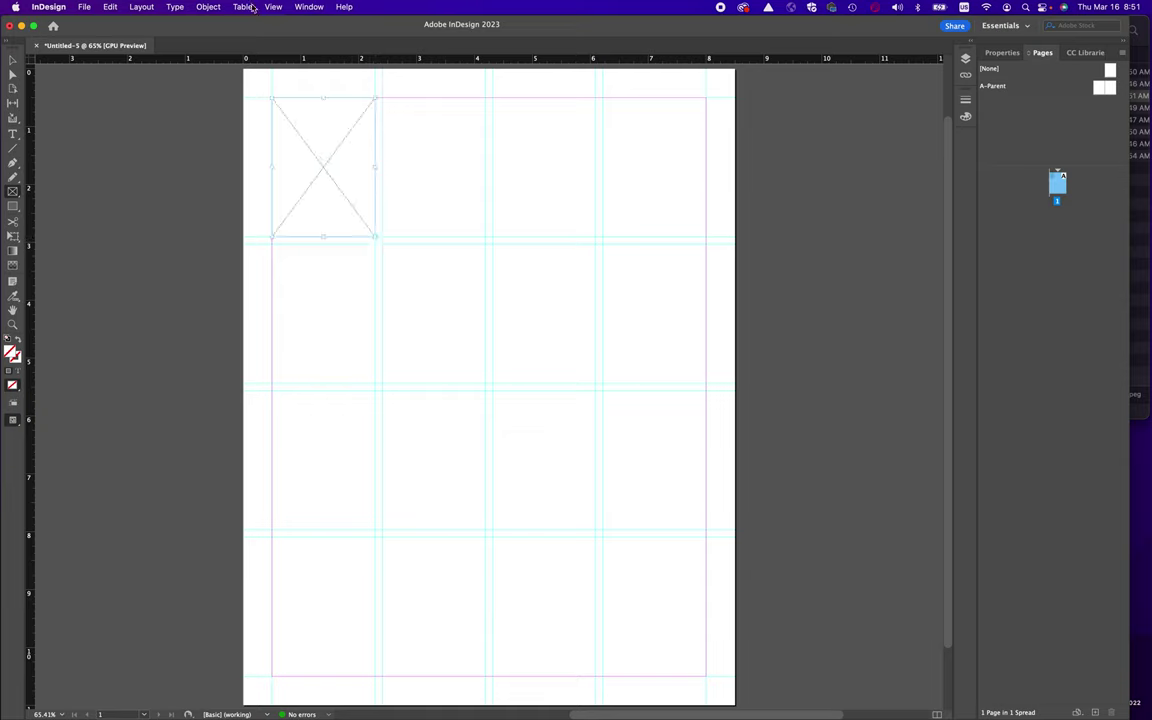
pyautogui.click(273, 8)
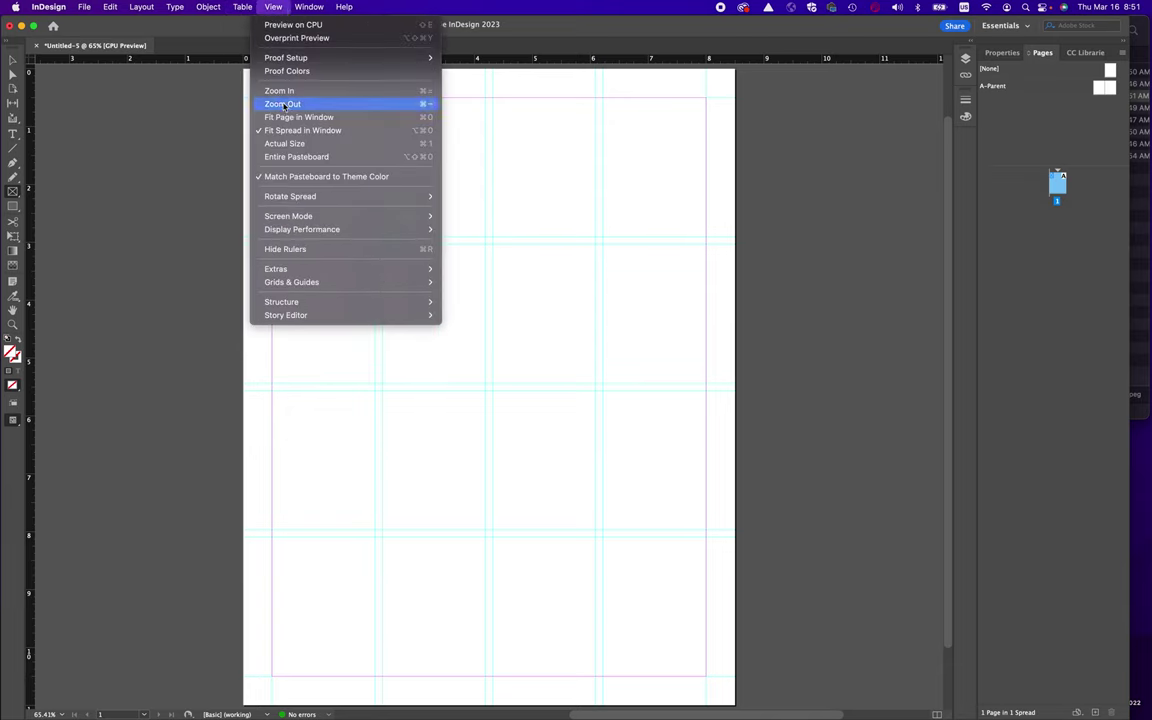
pyautogui.moveTo(300, 271)
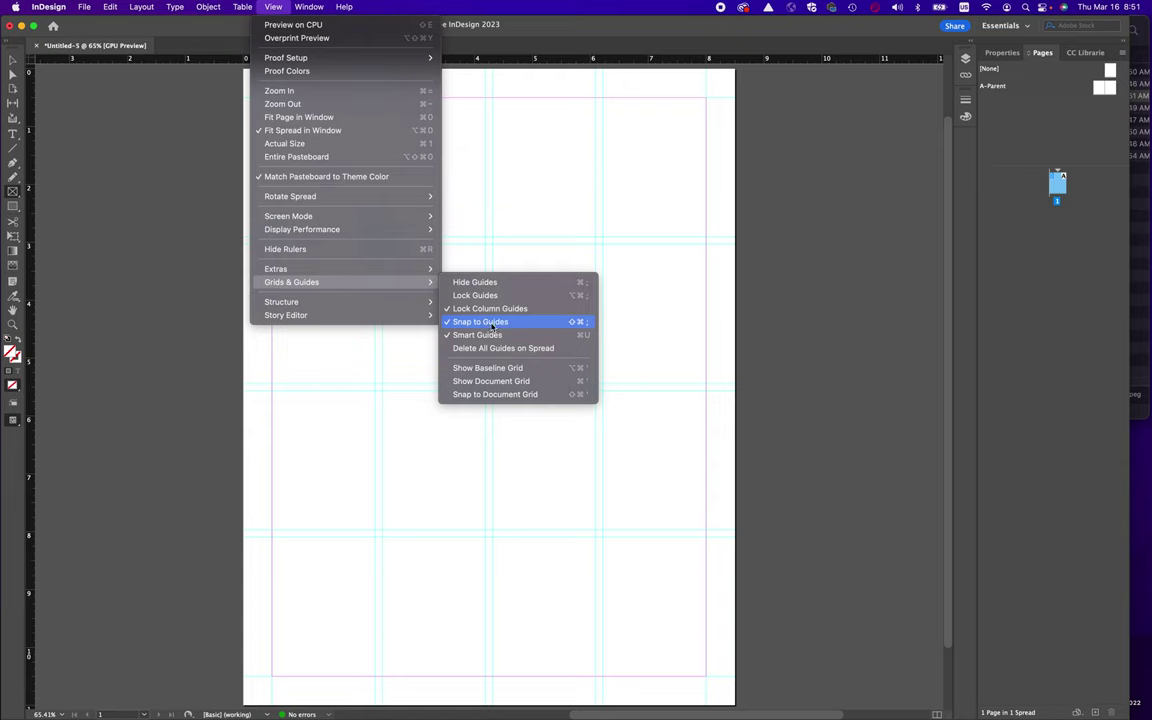
pyautogui.click(542, 31)
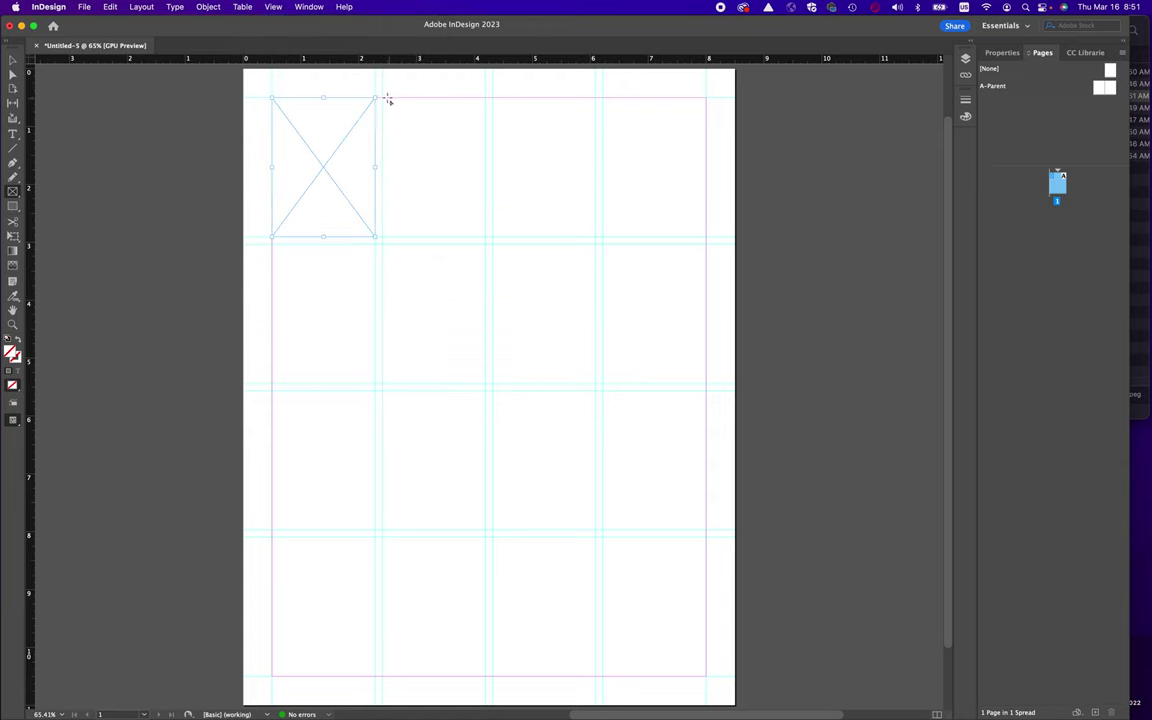
pyautogui.moveTo(384, 100); pyautogui.dragTo(486, 237)
pyautogui.moveTo(493, 100); pyautogui.dragTo(595, 237)
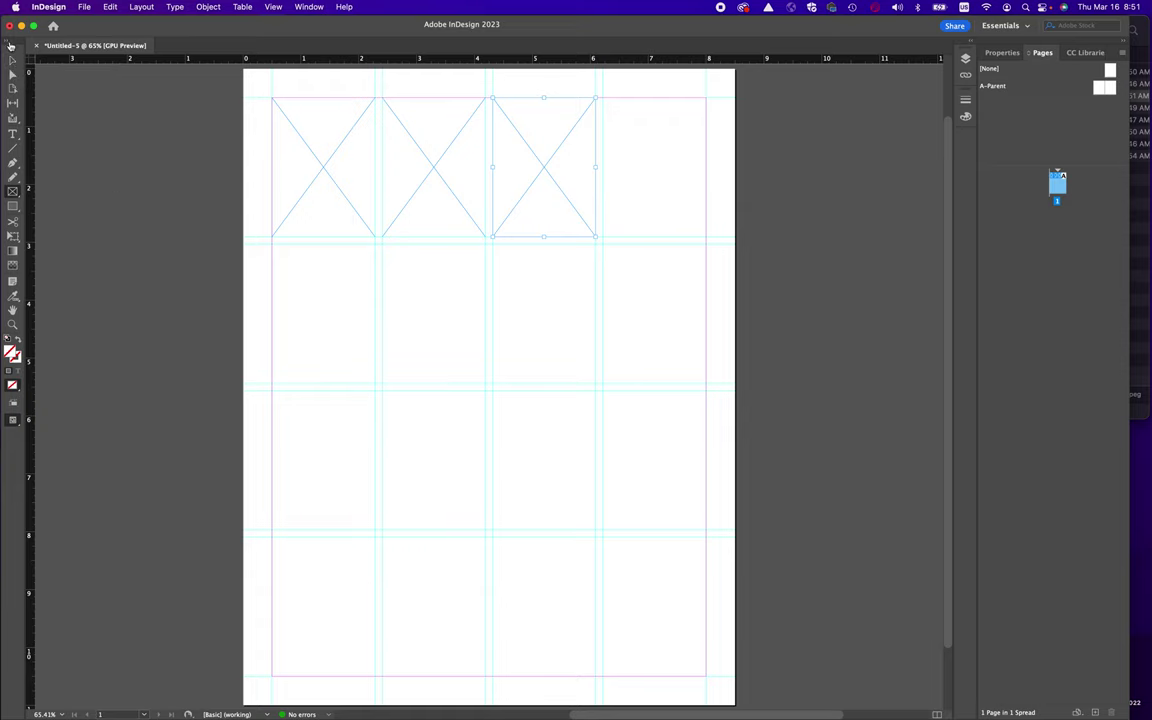
# Copy a frame into the top row's fourth cell and draw a frame in row 2, cell 1
pyautogui.click(13, 59)
pyautogui.moveTo(545, 172); pyautogui.dragTo(438, 314)
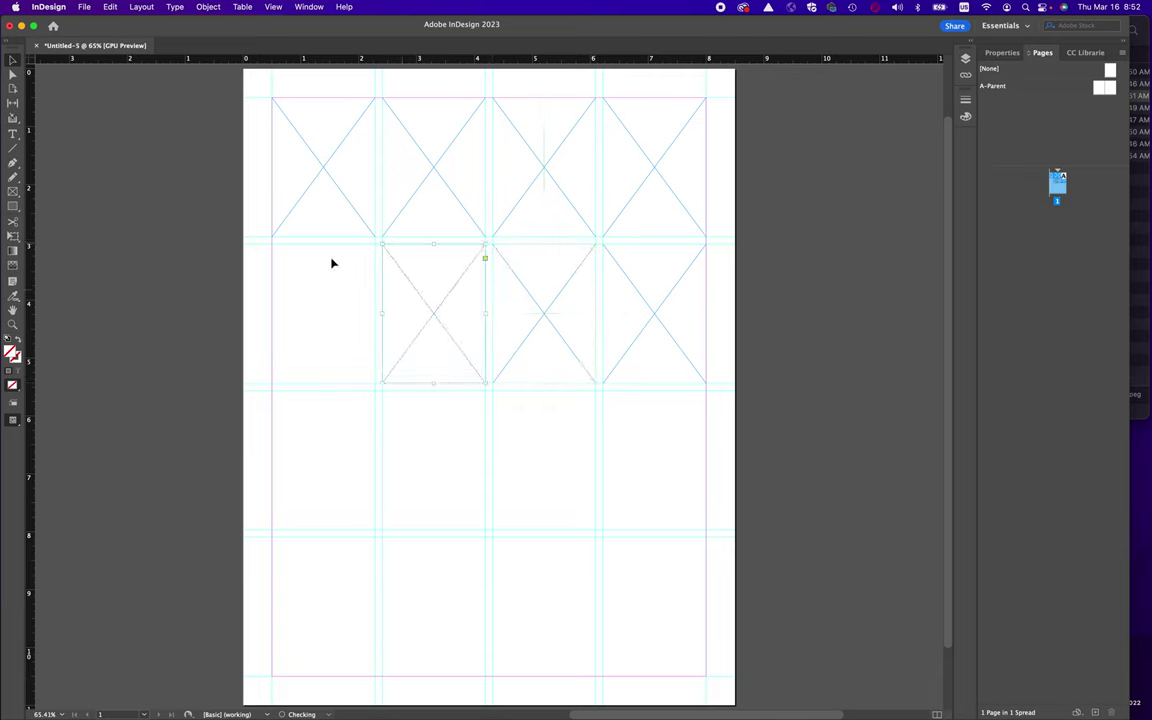
pyautogui.click(13, 190)
pyautogui.moveTo(273, 245); pyautogui.dragTo(375, 384)
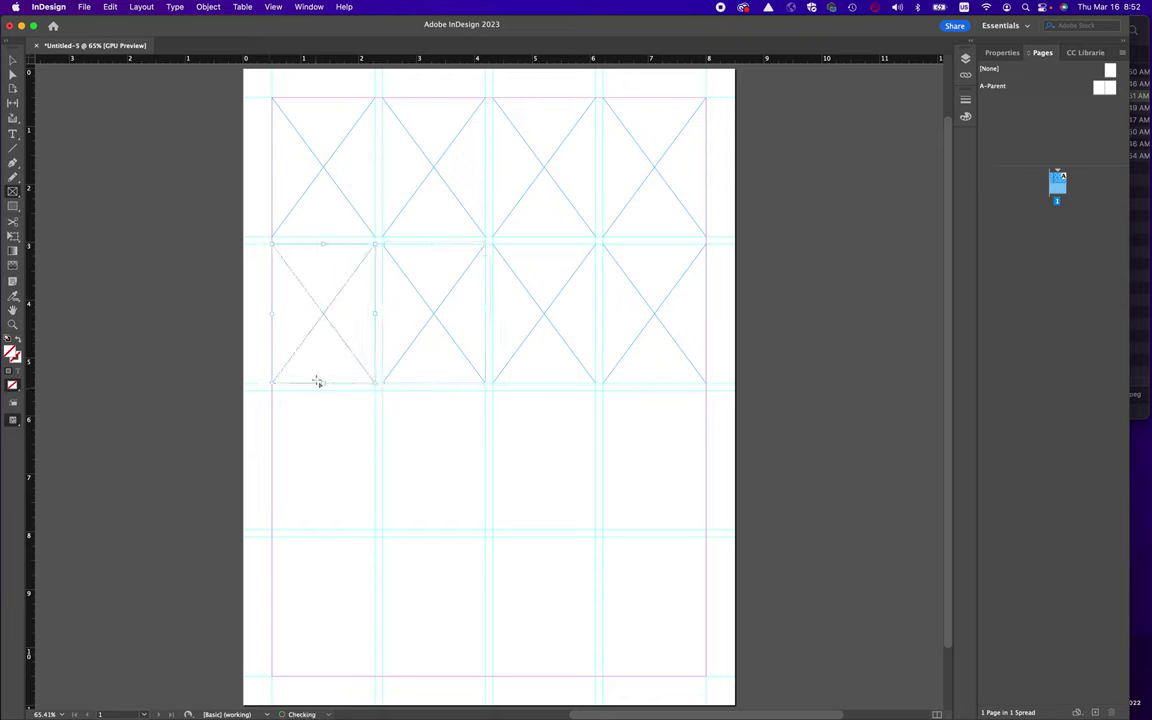
# Option-drag frame copies into all four row-3 cells, then duplicate that row into the bottom row
pyautogui.click(12, 61)
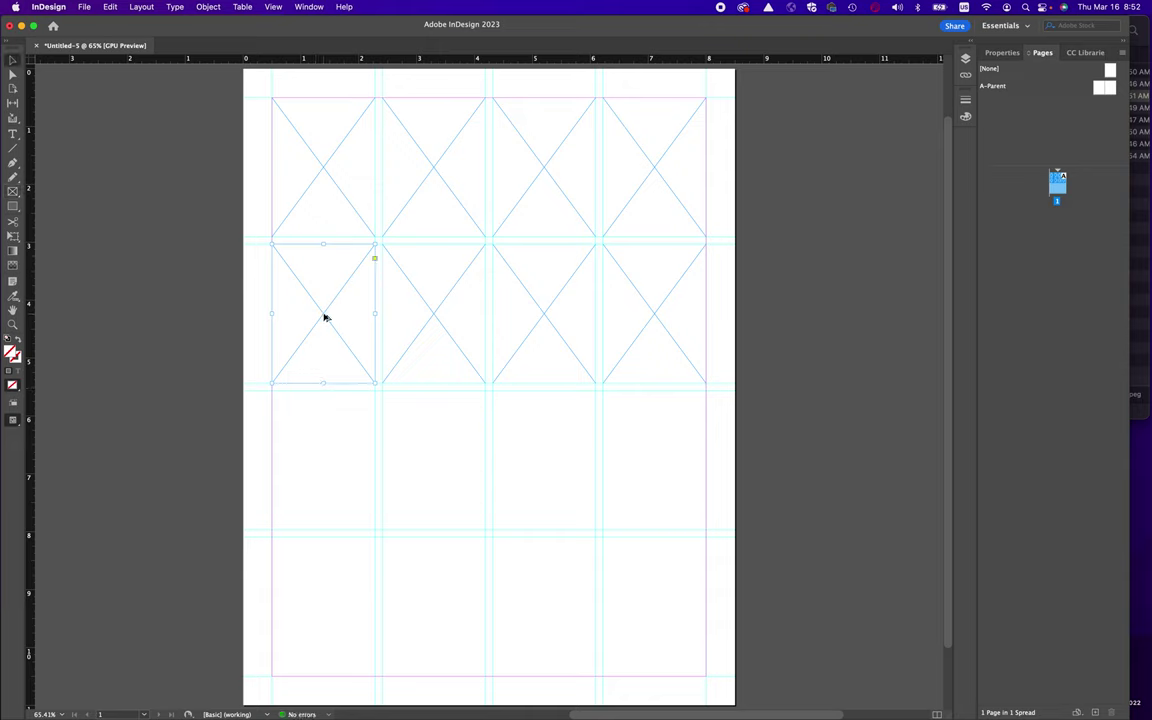
pyautogui.moveTo(324, 316); pyautogui.dragTo(335, 454)
pyautogui.moveTo(324, 309); pyautogui.dragTo(432, 463)
pyautogui.moveTo(543, 319); pyautogui.dragTo(547, 466)
pyautogui.moveTo(660, 322); pyautogui.dragTo(262, 493)
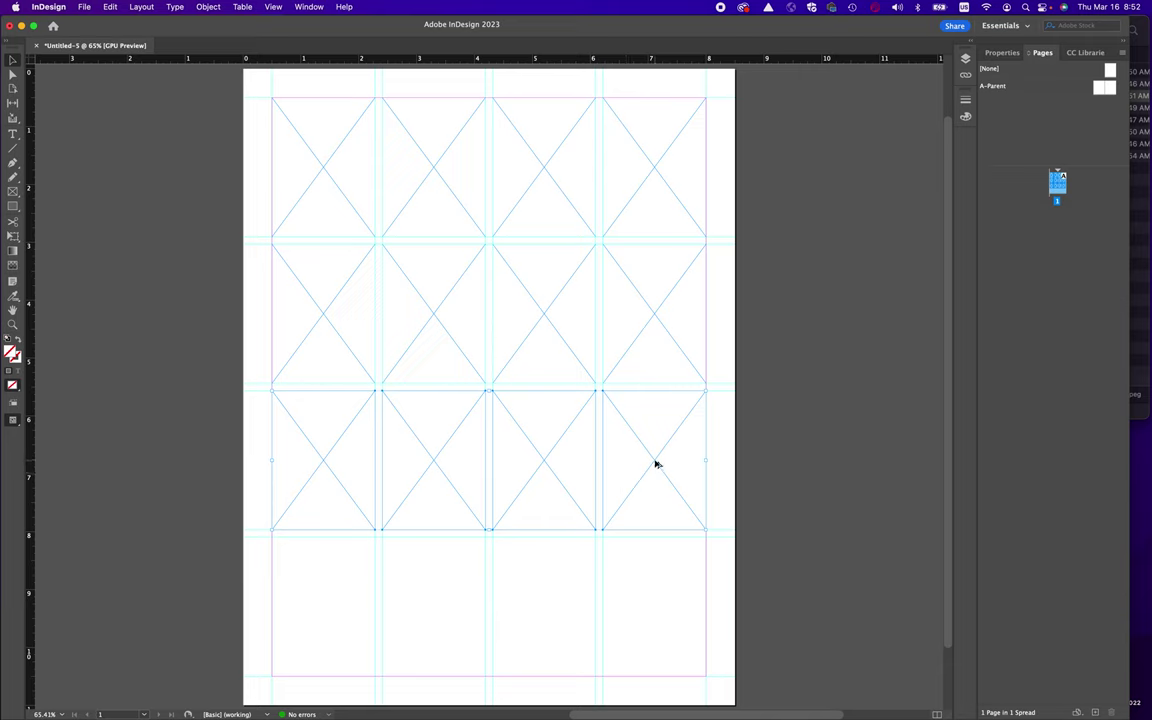
pyautogui.moveTo(656, 463); pyautogui.dragTo(658, 614)
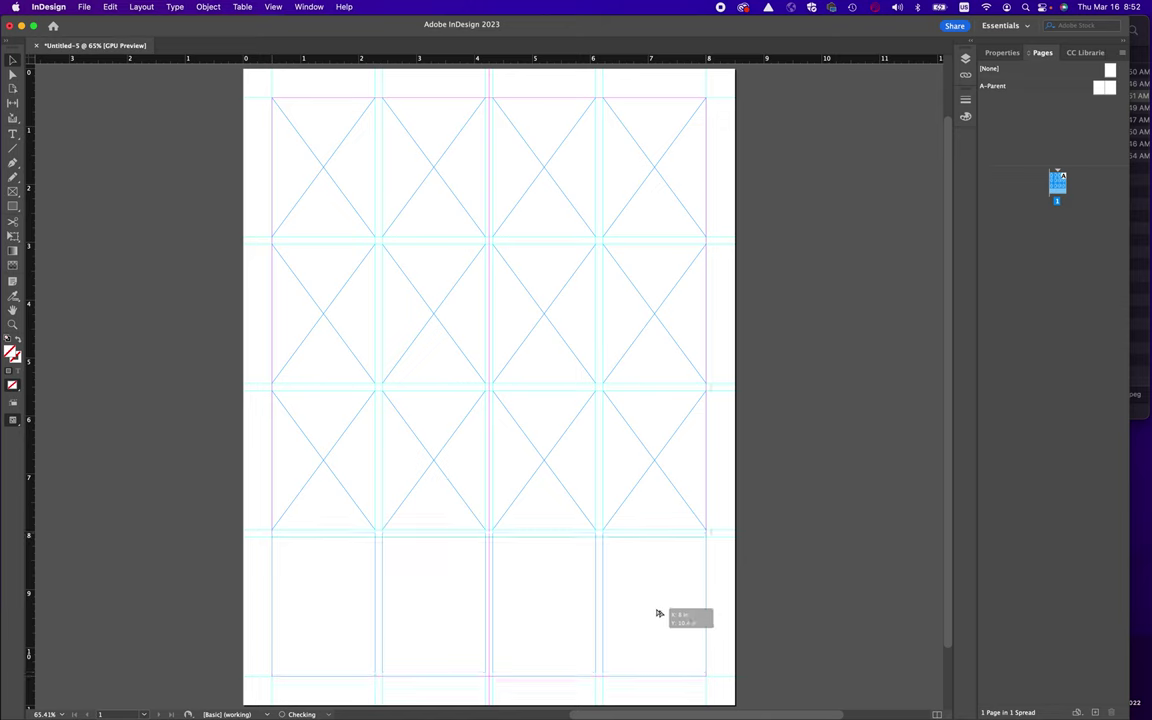
pyautogui.moveTo(658, 614); pyautogui.dragTo(657, 612)
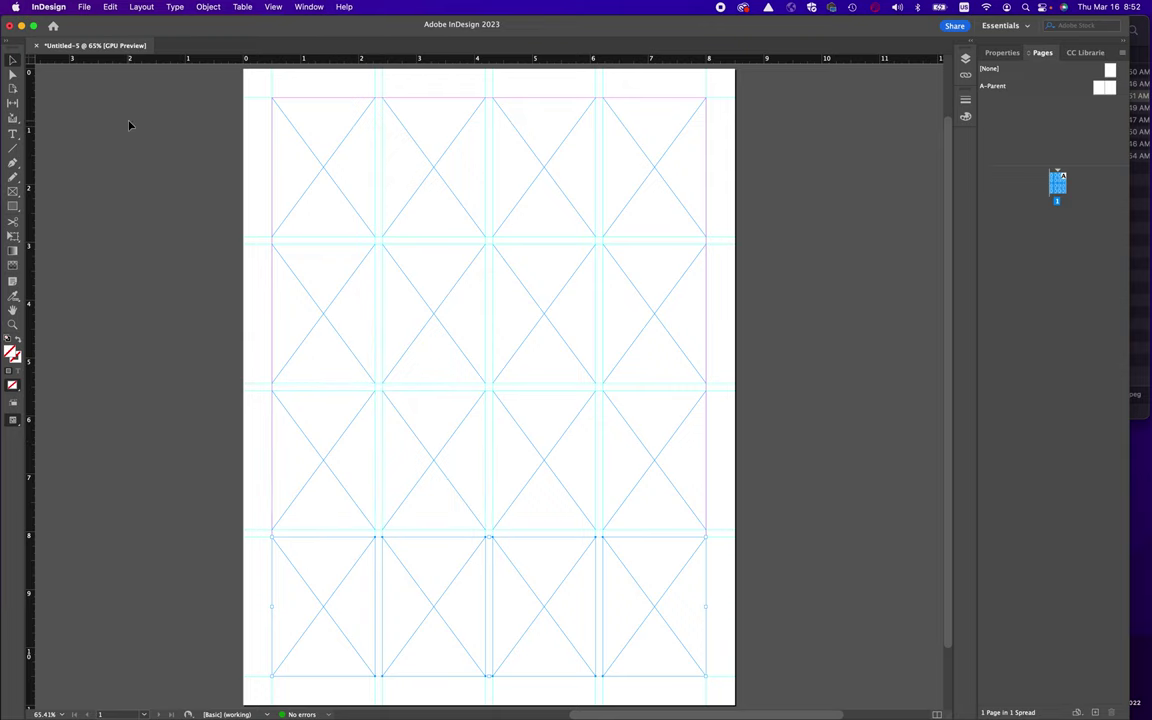
pyautogui.press('w')
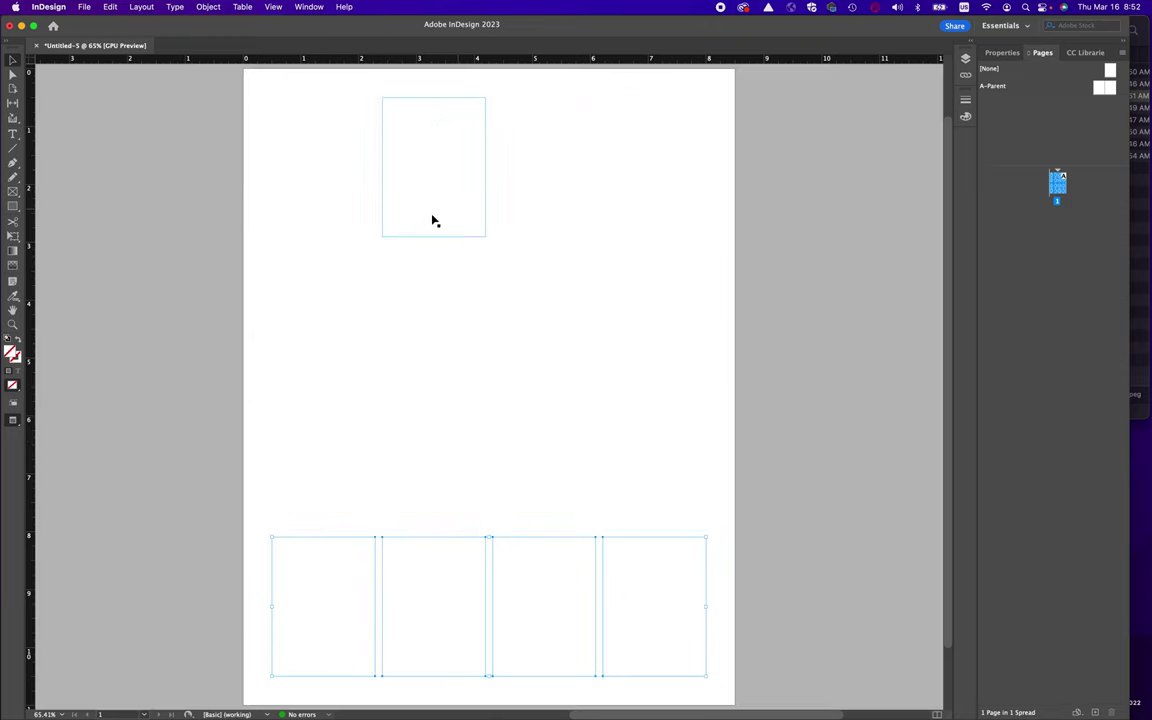
pyautogui.press('w')
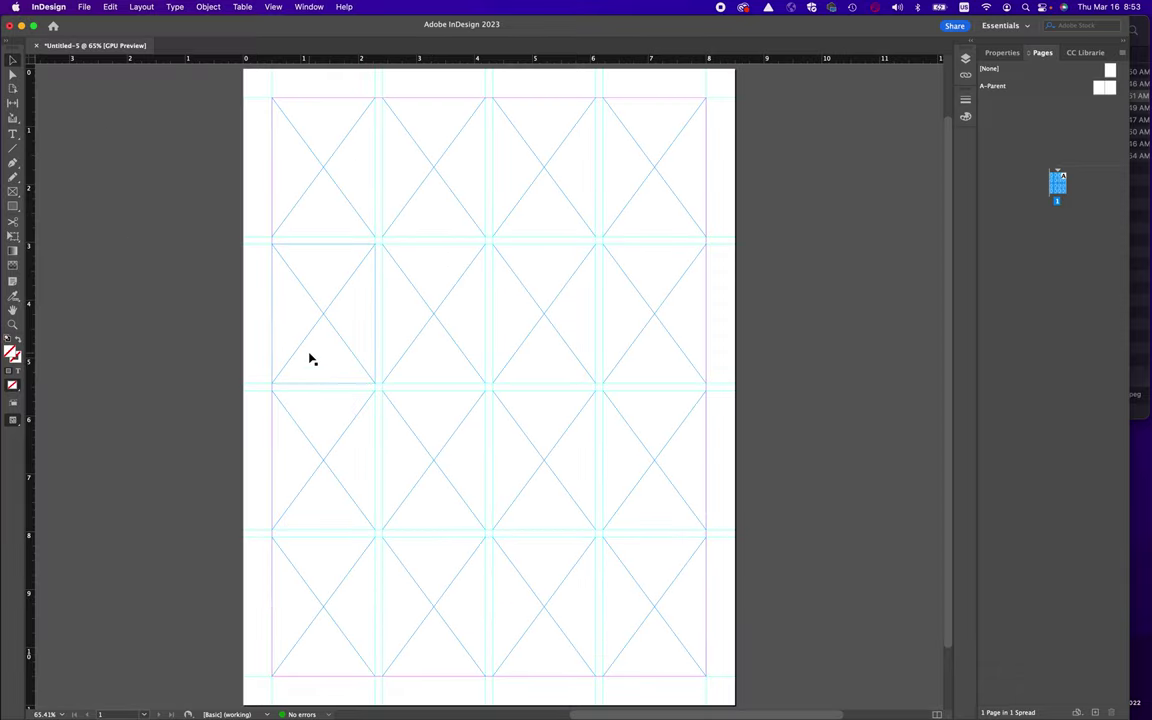
pyautogui.press('w')
pyautogui.press('w')
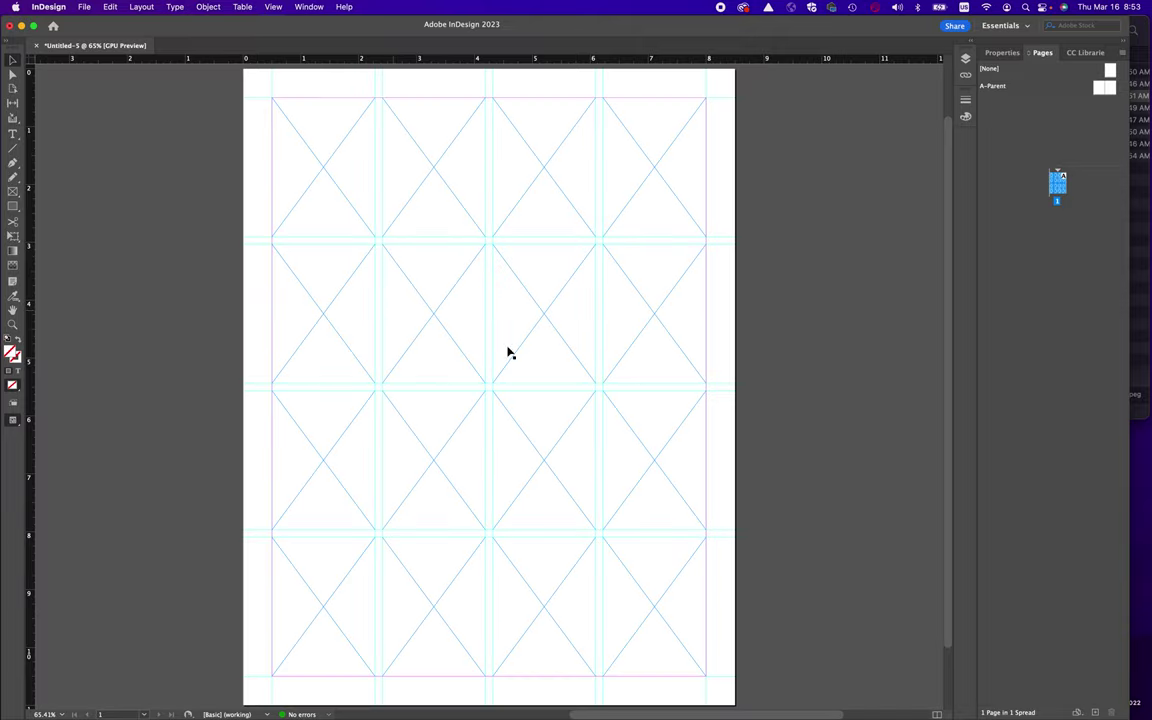
# With the Gap tool, drag six row and column gaps so frame heights and widths vary
pyautogui.click(13, 104)
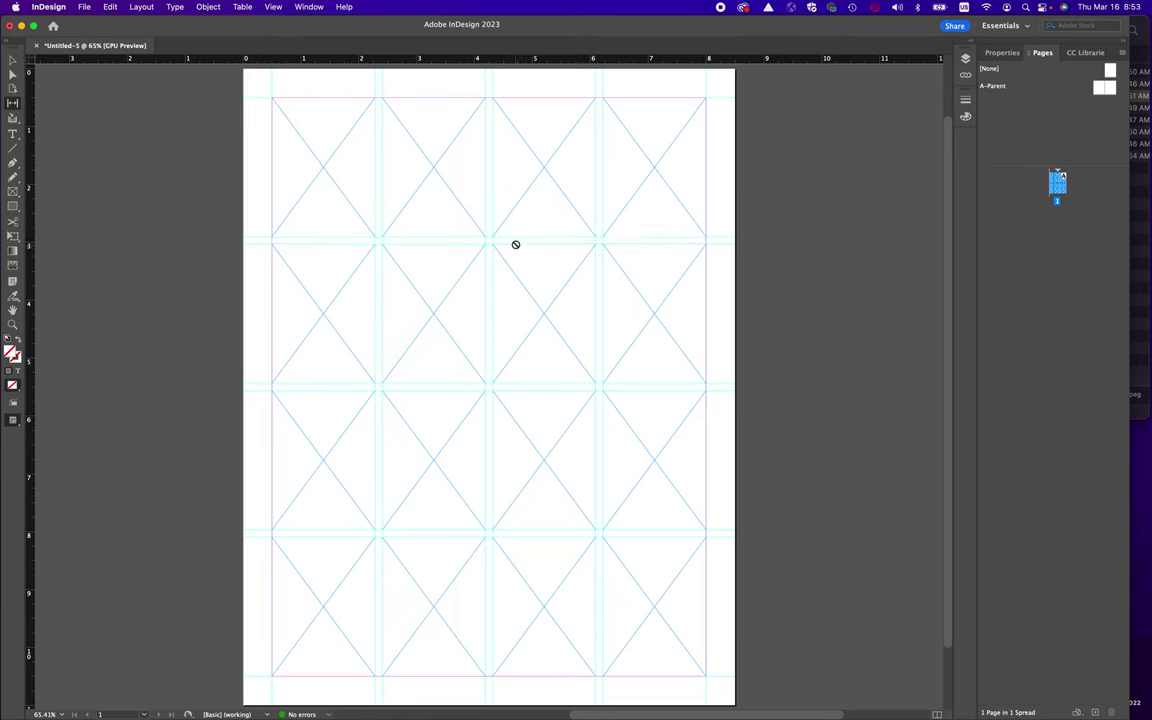
pyautogui.moveTo(517, 240); pyautogui.dragTo(506, 279)
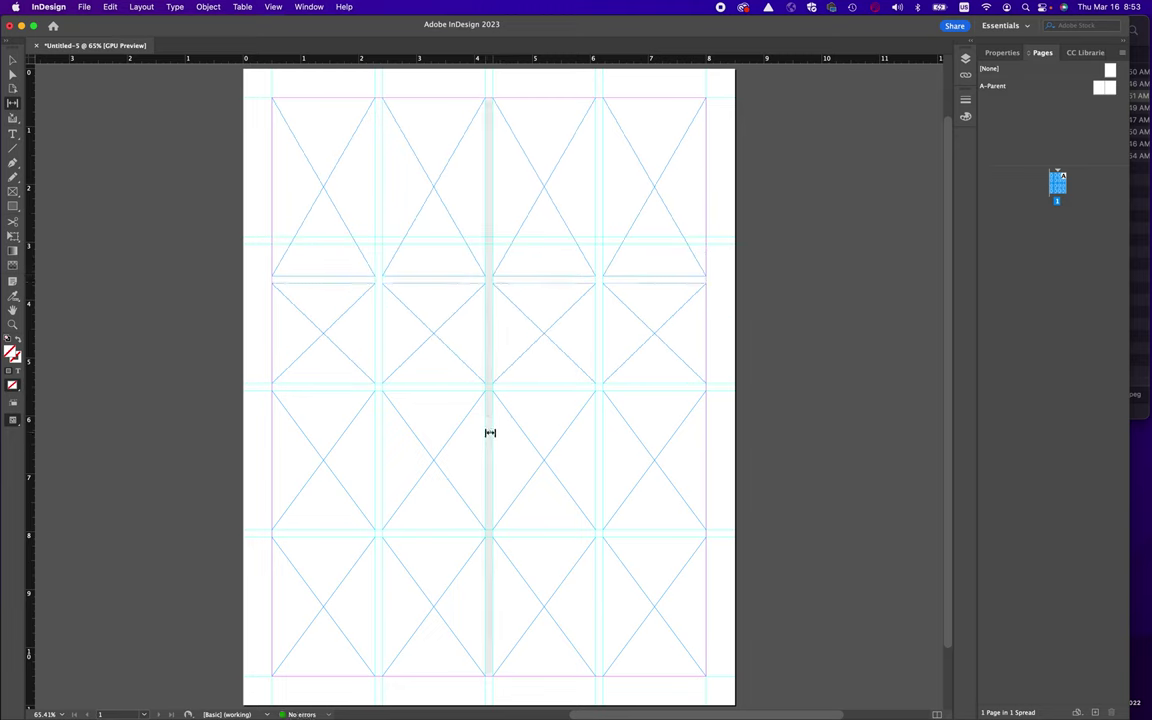
pyautogui.moveTo(489, 432)
pyautogui.mouseDown()
pyautogui.moveTo(453, 432)
pyautogui.moveTo(468, 434)
pyautogui.mouseUp()
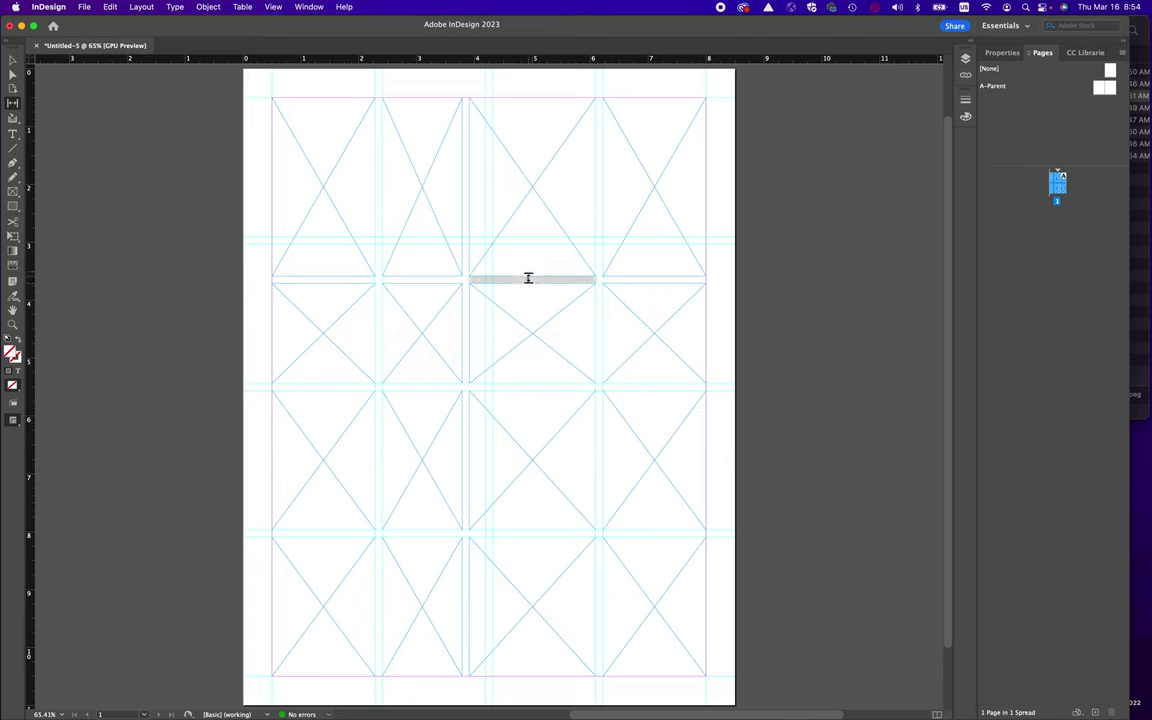
pyautogui.moveTo(528, 278); pyautogui.dragTo(530, 210)
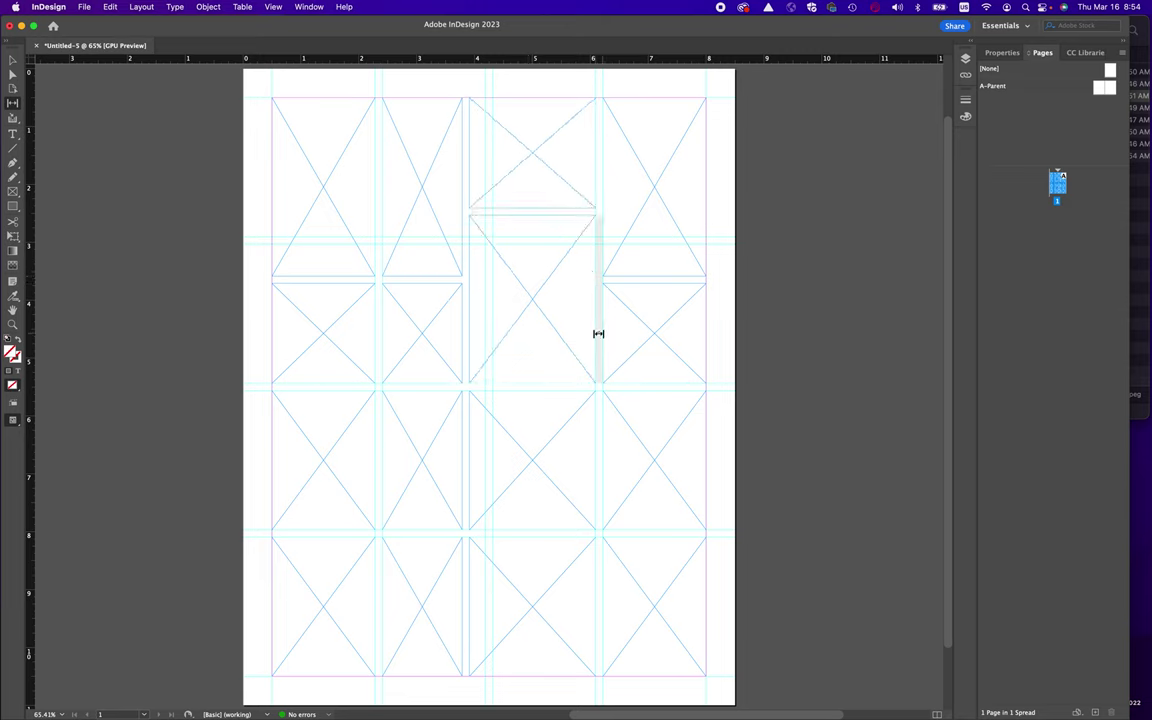
pyautogui.moveTo(600, 427); pyautogui.dragTo(566, 432)
pyautogui.moveTo(414, 388); pyautogui.dragTo(412, 431)
pyautogui.moveTo(342, 278); pyautogui.dragTo(346, 242)
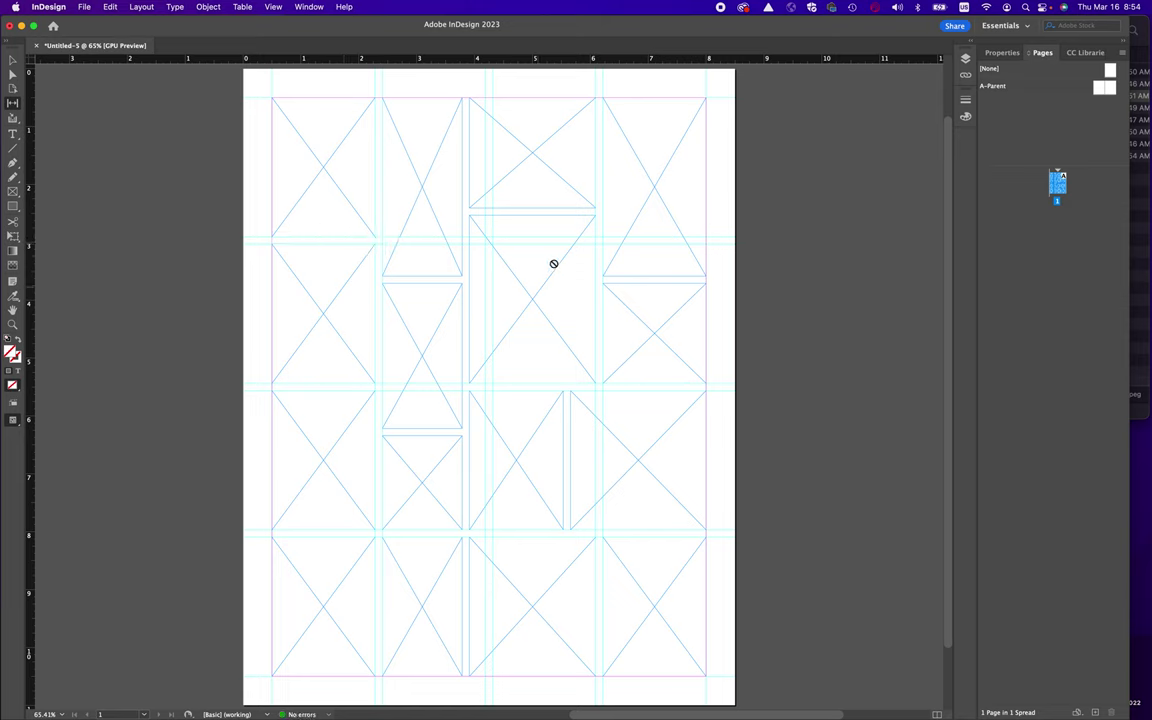
# Hide all guides with Cmd+; after checking the Grids & Guides menu
pyautogui.click(273, 7)
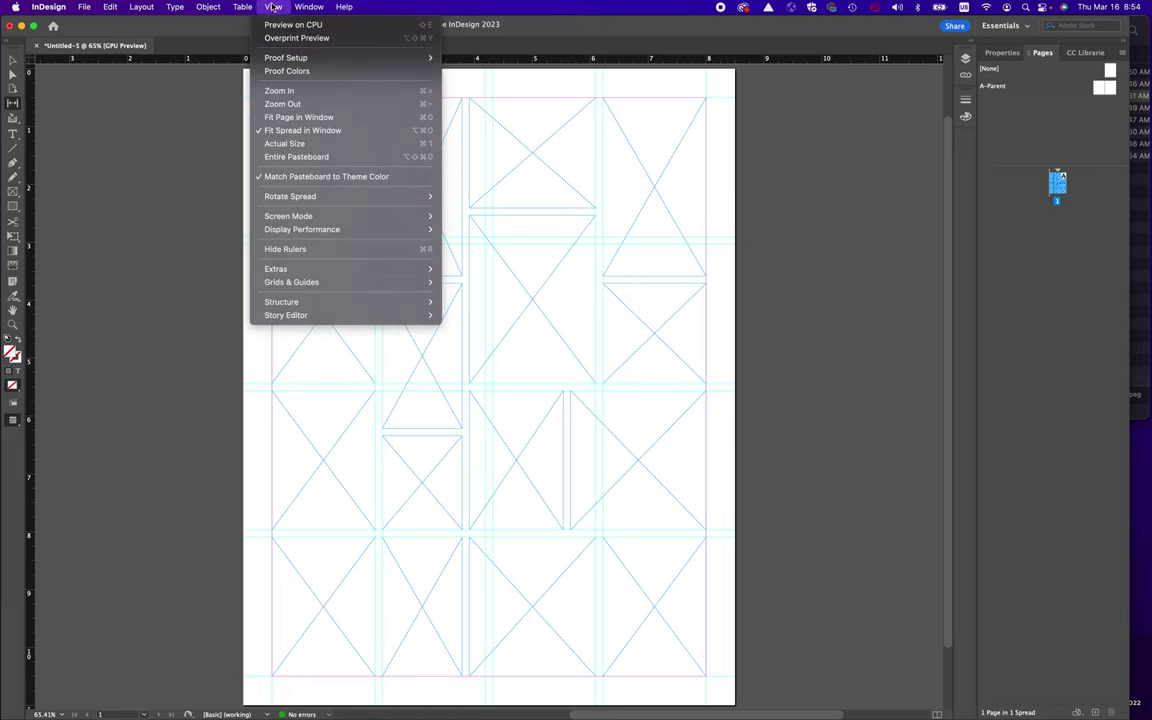
pyautogui.moveTo(292, 283)
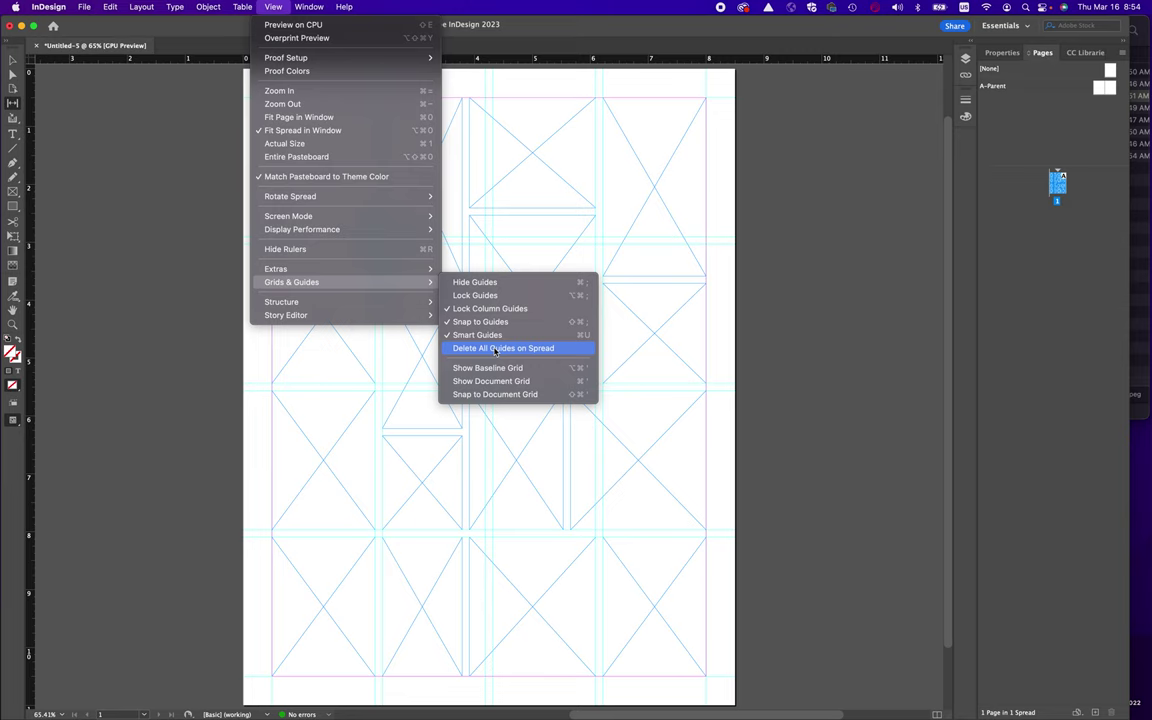
pyautogui.click(751, 36)
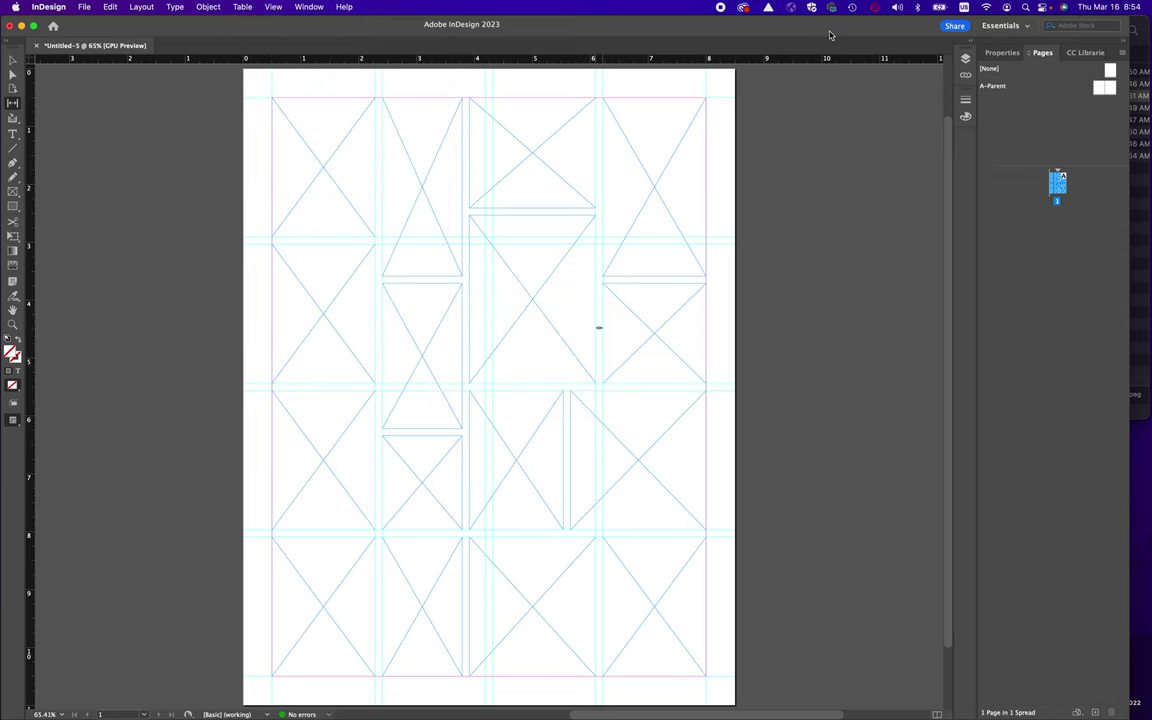
pyautogui.press('super+semicolon')
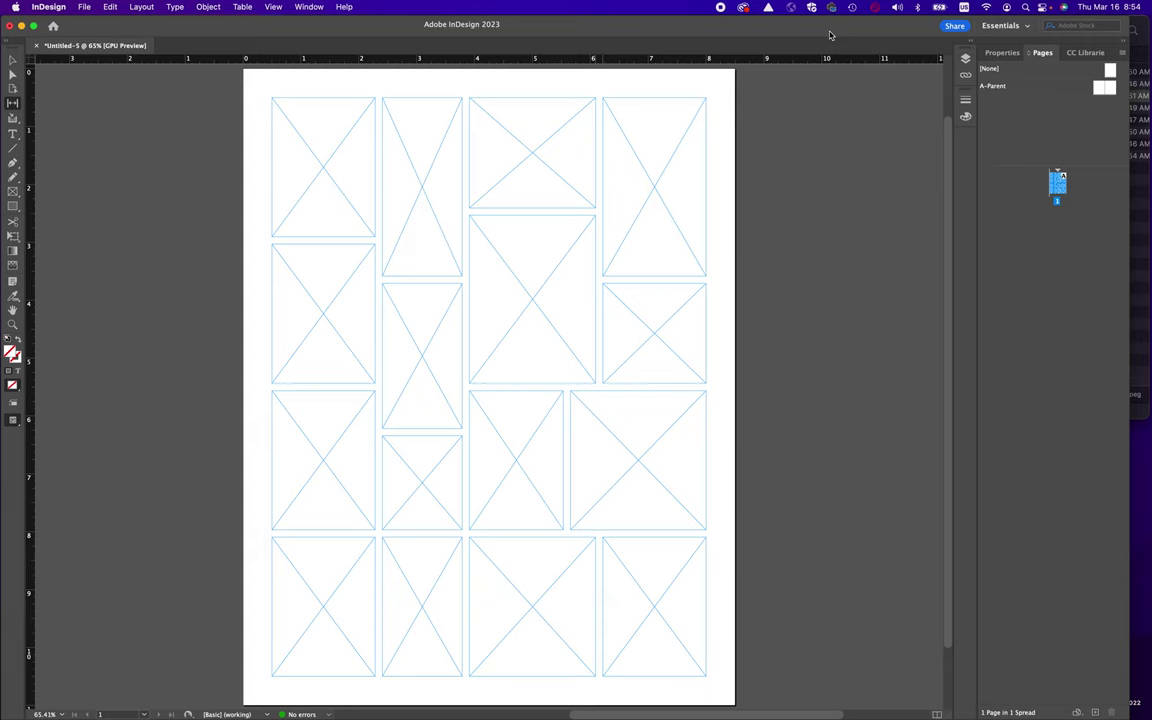
# Show guides again and drag the left column's lower gap down, lengthening its third frame
pyautogui.press('super+semicolon')
pyautogui.press('super+semicolon')
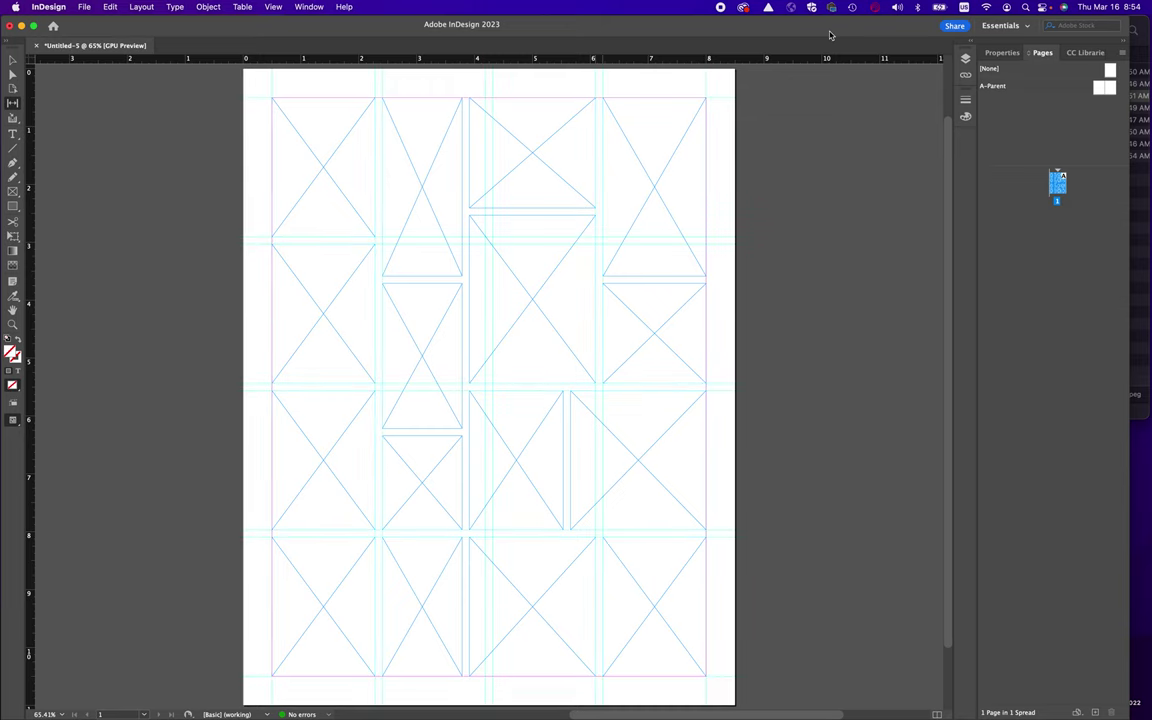
pyautogui.press('super+semicolon')
pyautogui.press('super+semicolon')
pyautogui.press('super+semicolon')
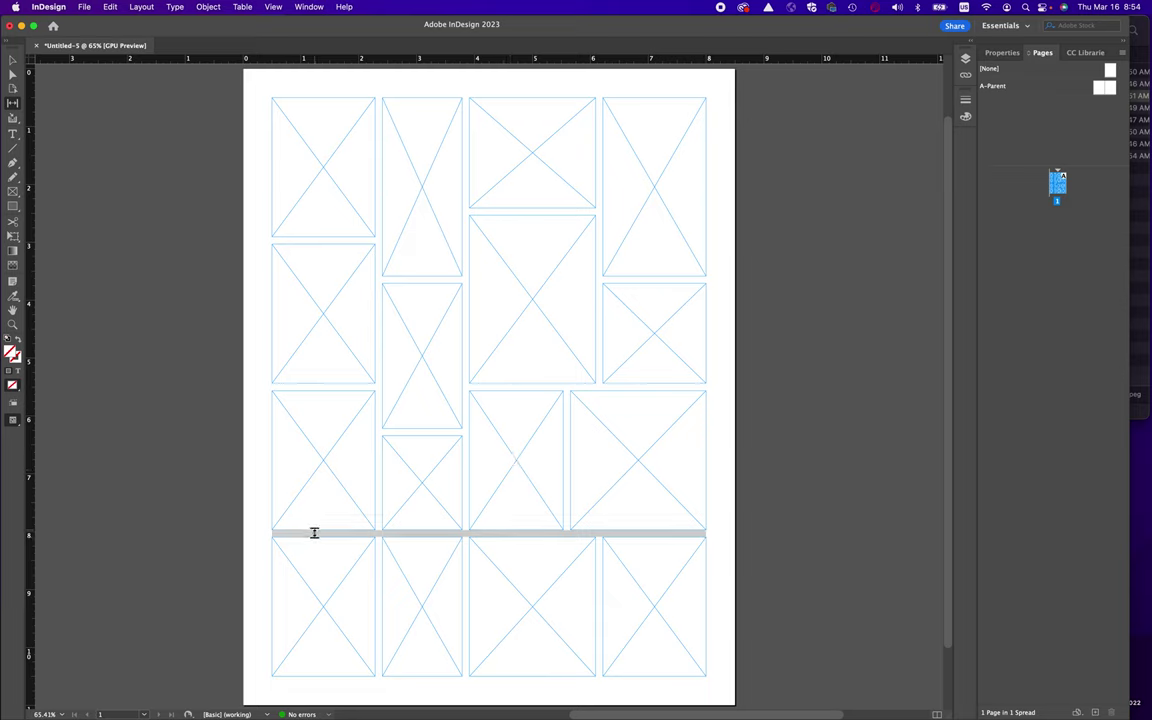
pyautogui.moveTo(314, 532); pyautogui.dragTo(314, 554)
pyautogui.press('super+z')
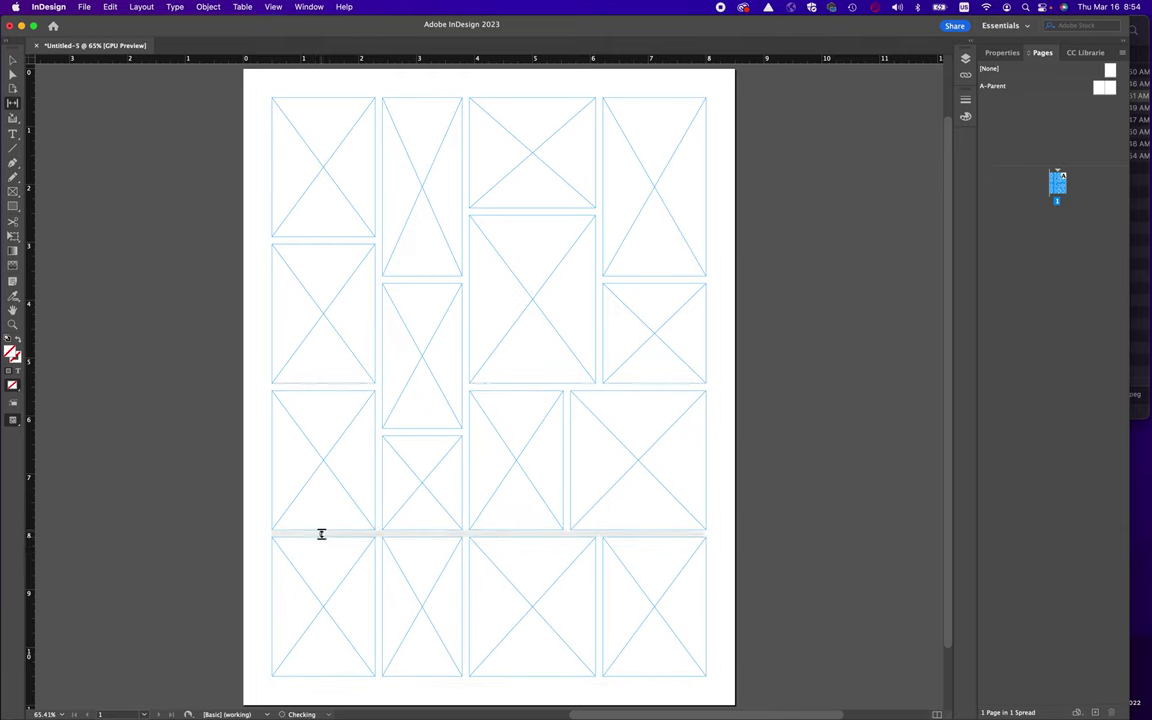
pyautogui.moveTo(321, 534); pyautogui.dragTo(320, 577)
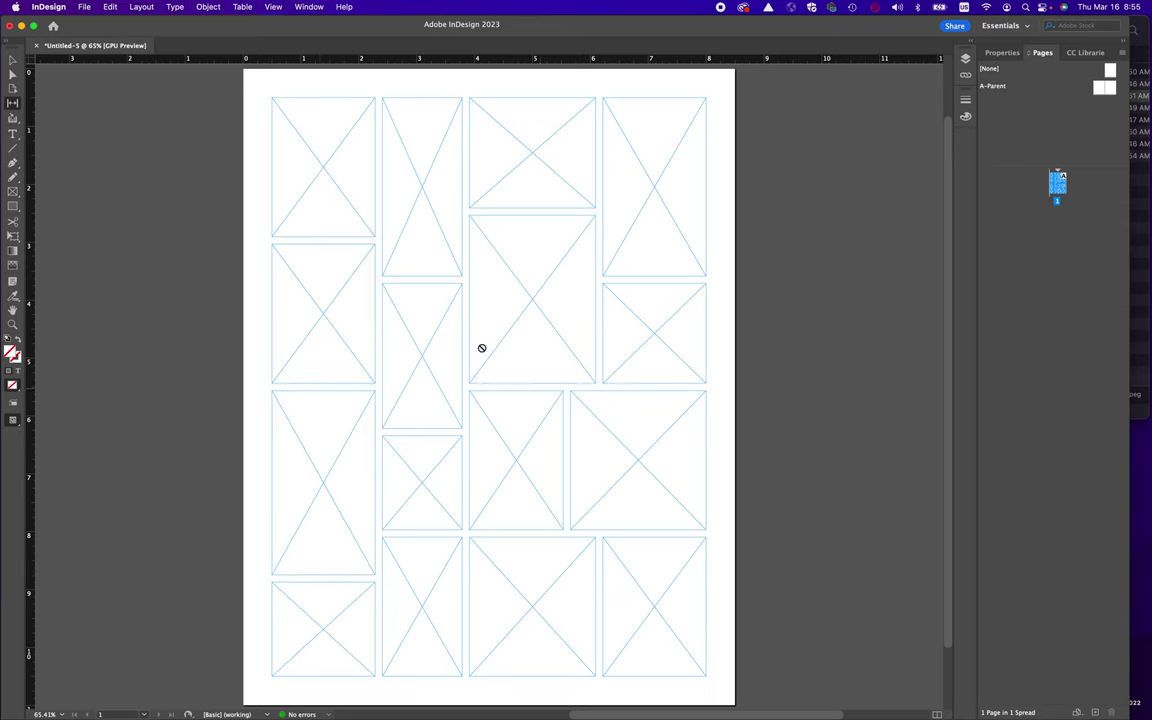
# Drag the reducing machine 1826 JPEG from Finder into the third column's top frame
pyautogui.click(12, 61)
pyautogui.click(1141, 21)
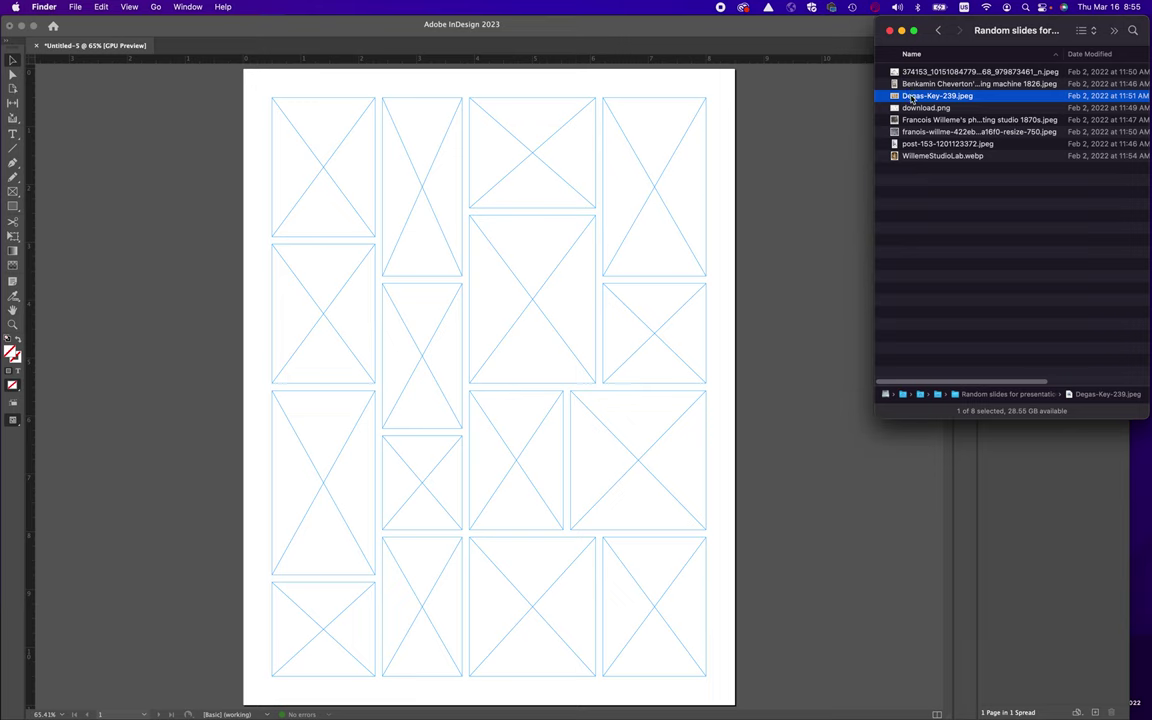
pyautogui.click(920, 108)
pyautogui.click(924, 96)
pyautogui.click(929, 84)
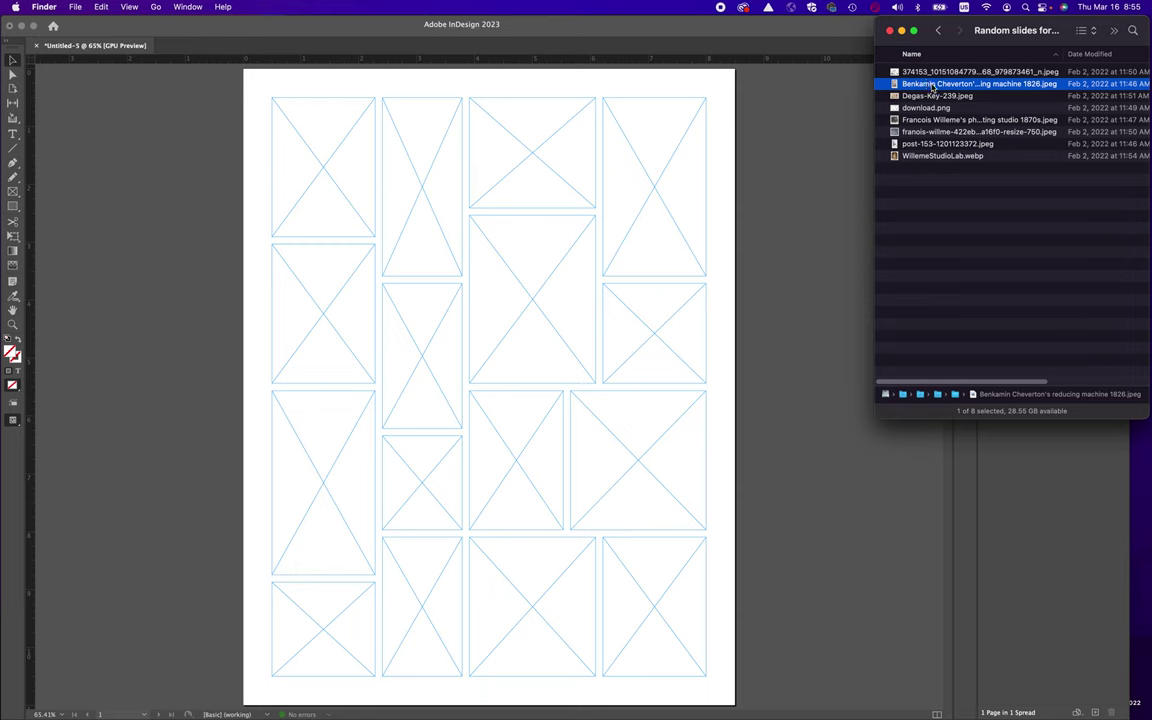
pyautogui.moveTo(932, 87); pyautogui.dragTo(555, 170)
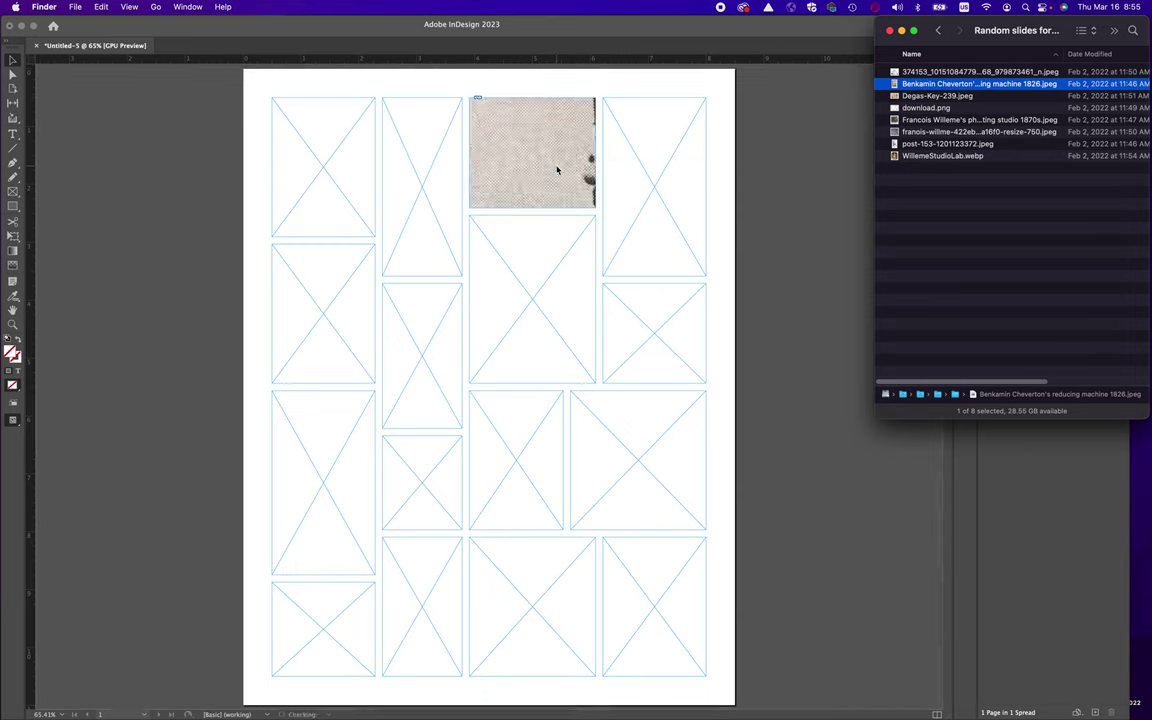
pyautogui.click(557, 170)
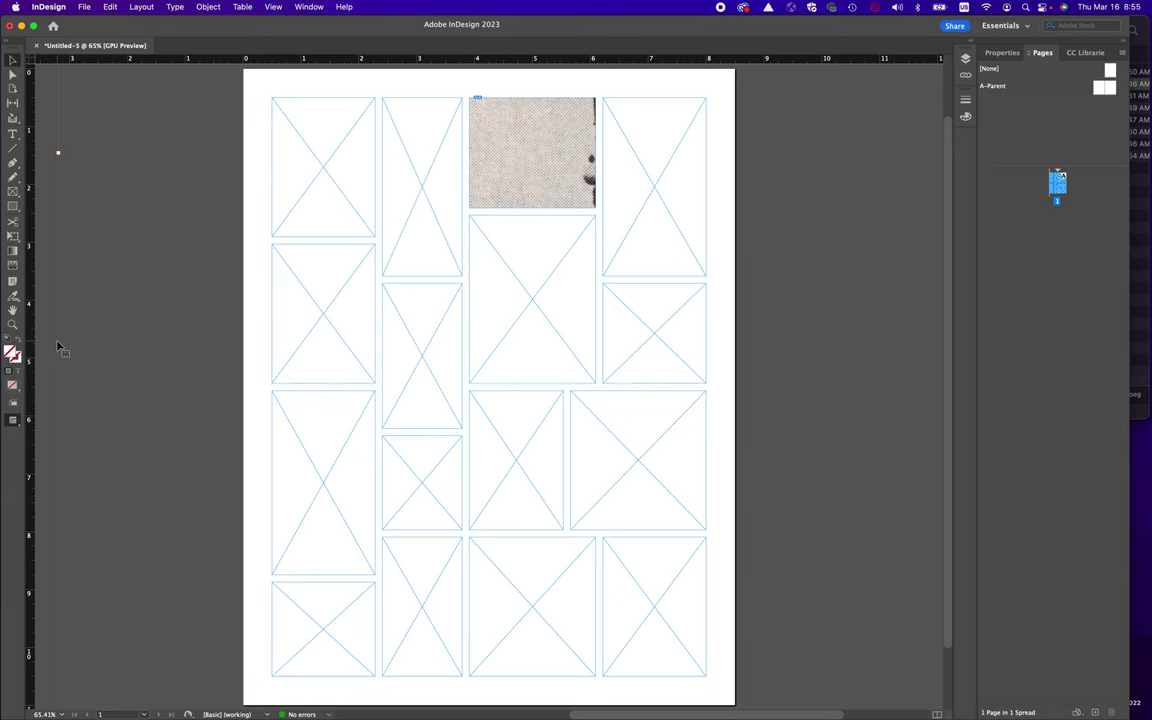
# Shrink and reposition the placed photo, then undo so the third column's top frame is empty
pyautogui.press('super+minus')
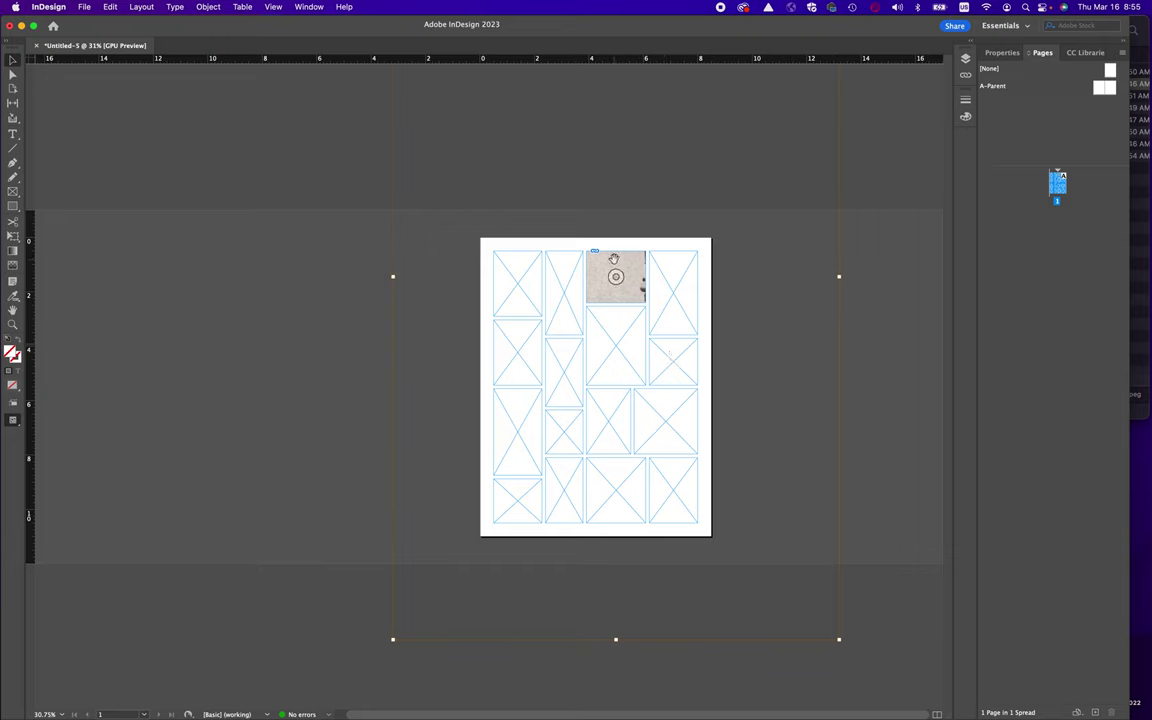
pyautogui.press('super+alt+comma')
pyautogui.press('super+alt+comma')
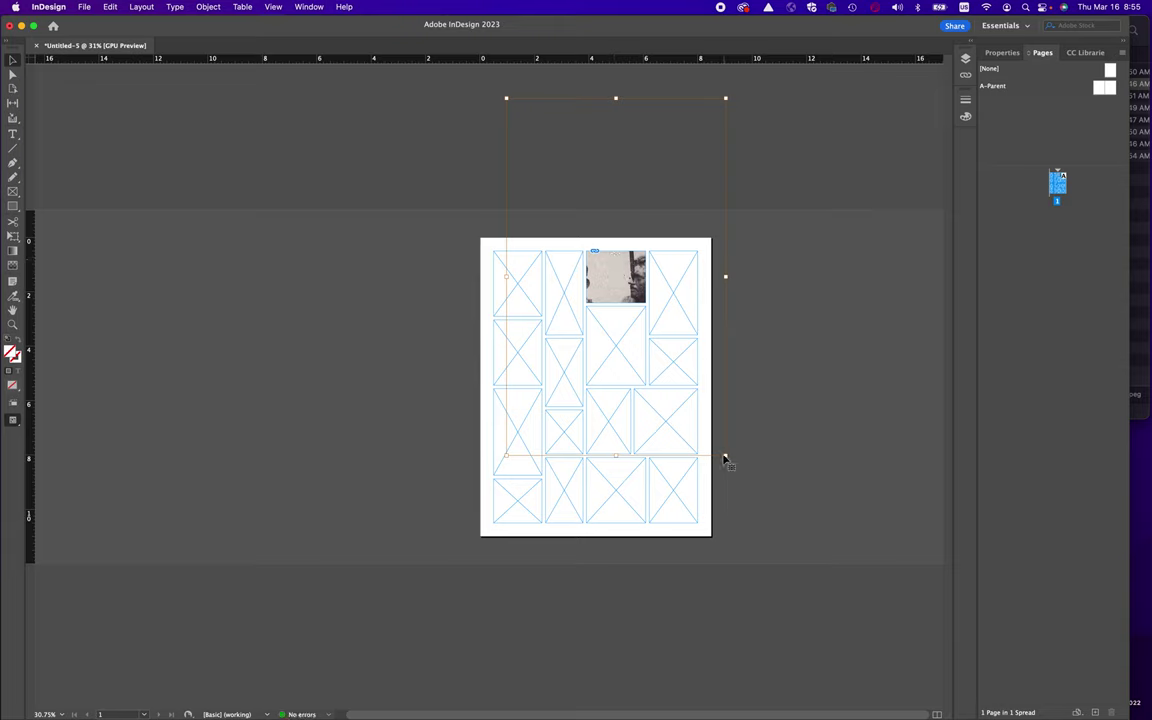
pyautogui.moveTo(722, 453); pyautogui.dragTo(597, 171)
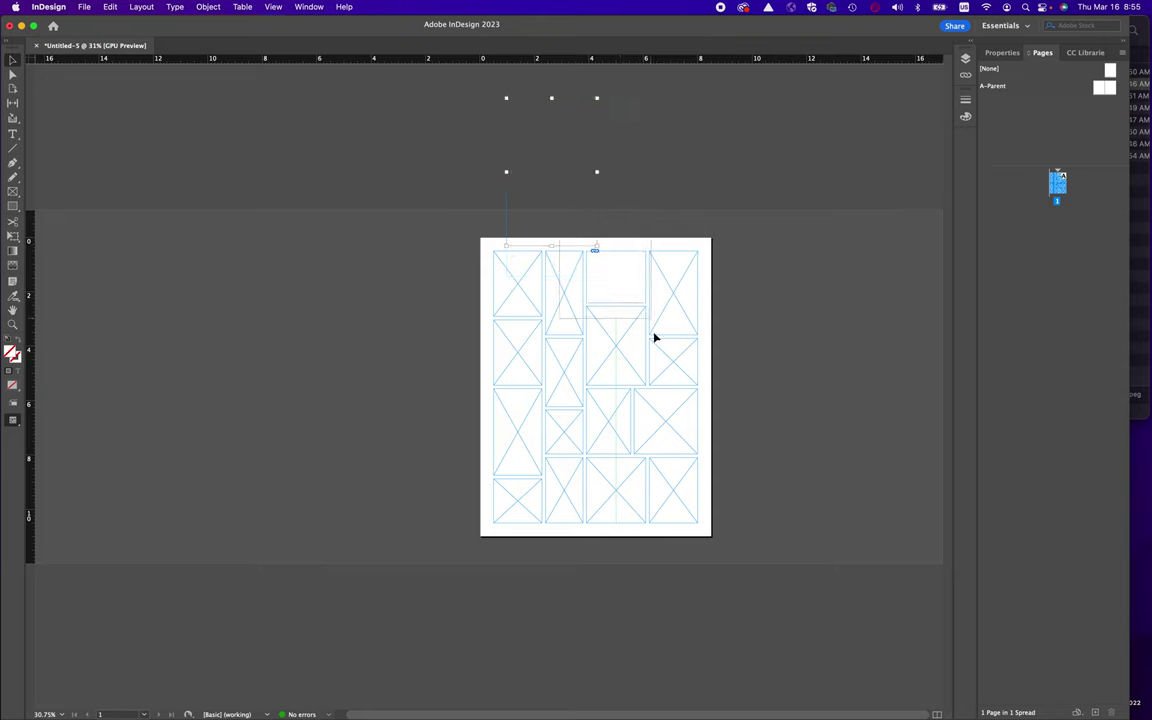
pyautogui.click(628, 232)
pyautogui.click(600, 236)
pyautogui.click(543, 118)
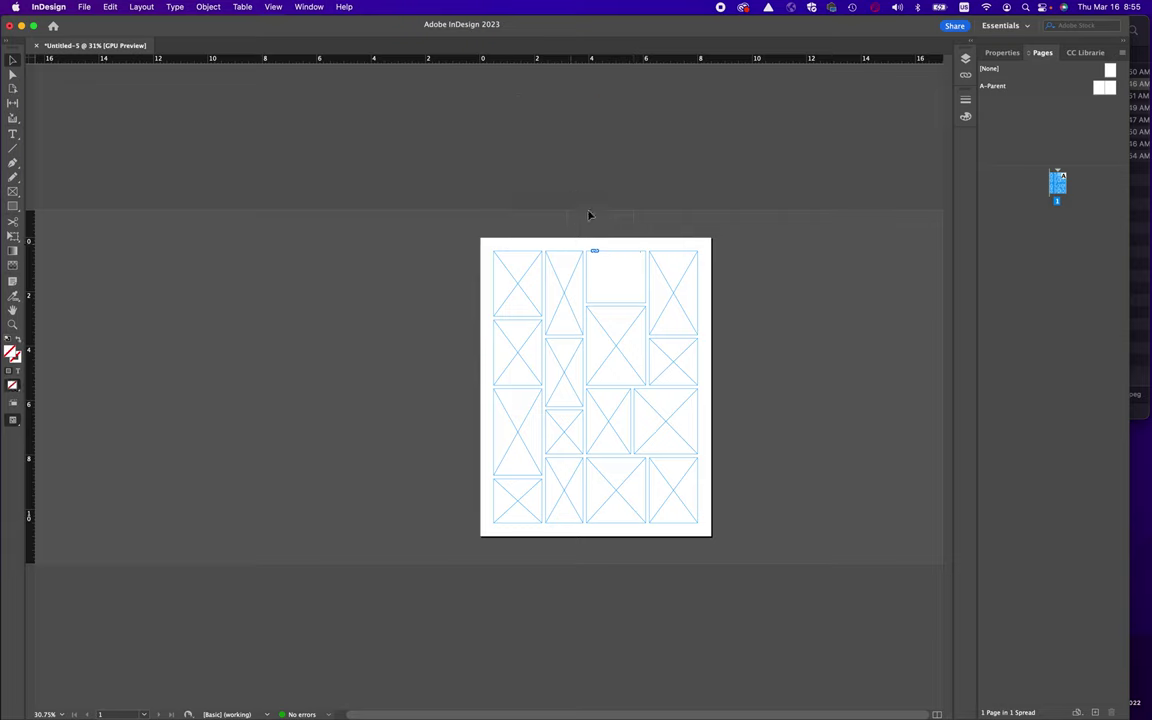
pyautogui.click(598, 238)
pyautogui.moveTo(508, 127); pyautogui.dragTo(577, 239)
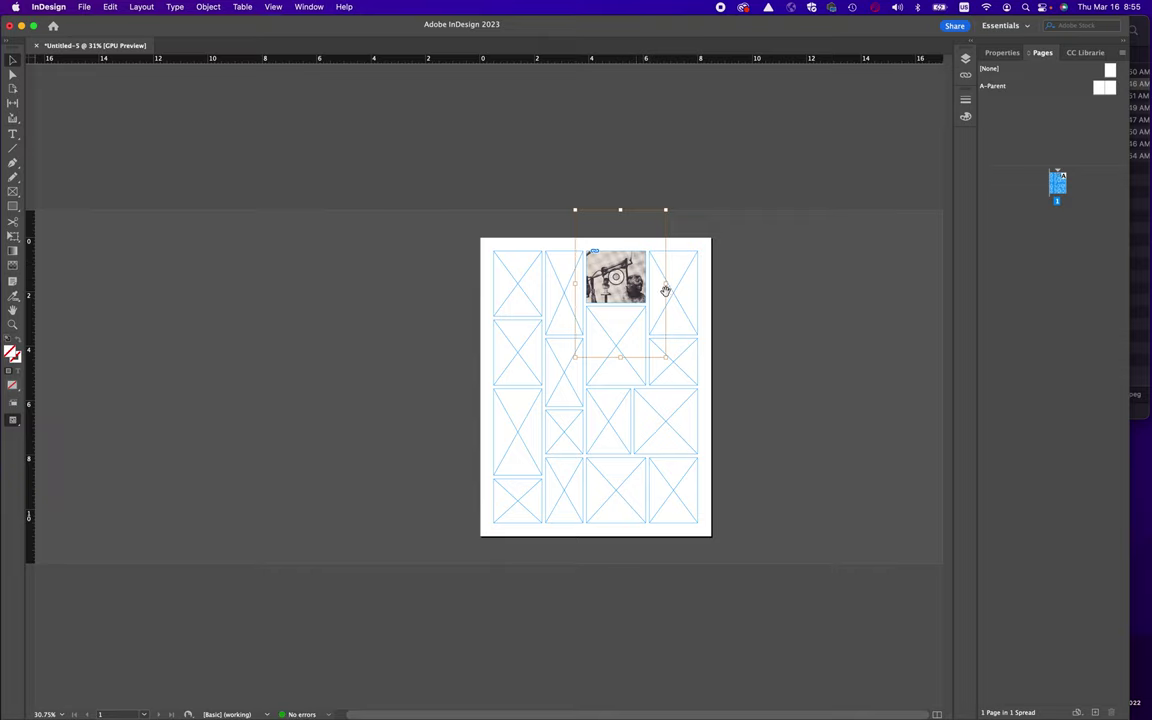
pyautogui.scroll(5, 686, 230)
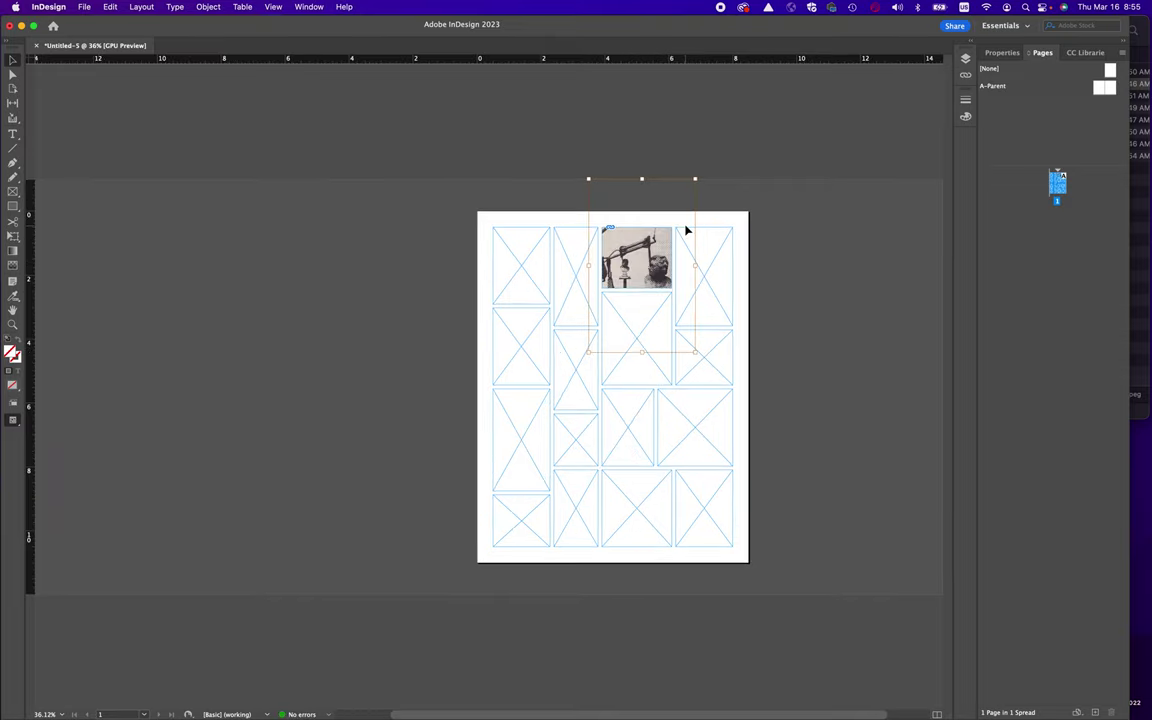
pyautogui.hscroll(1, 686, 230)
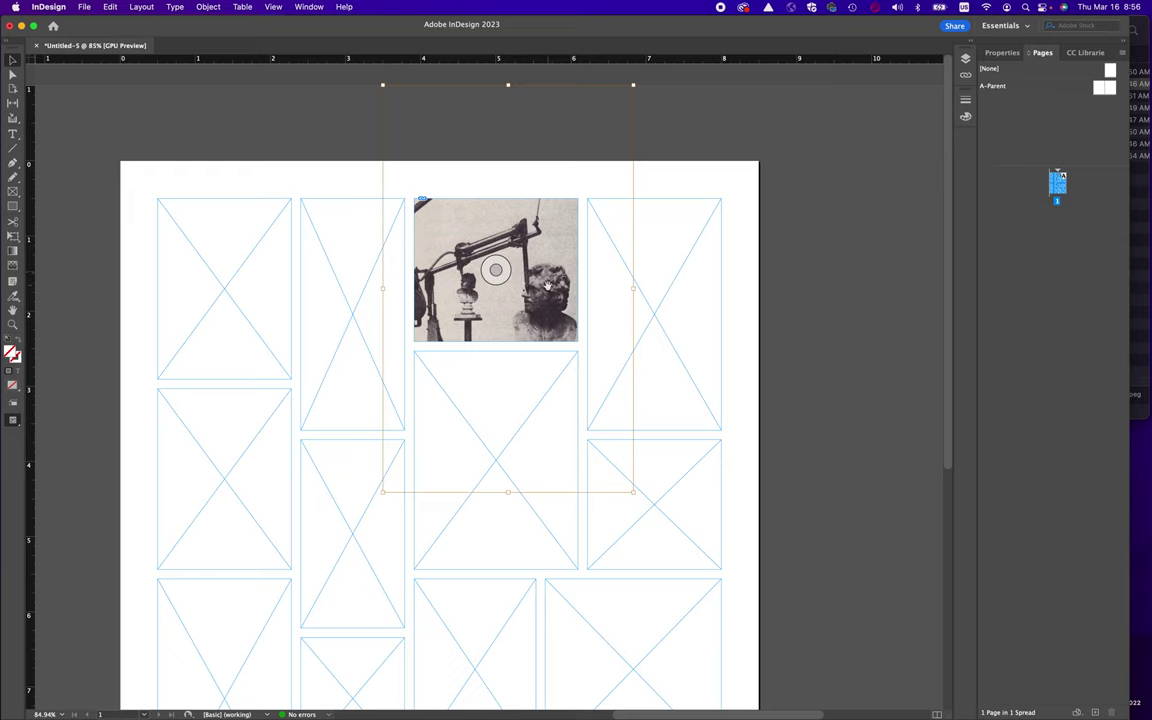
pyautogui.press('super+z')
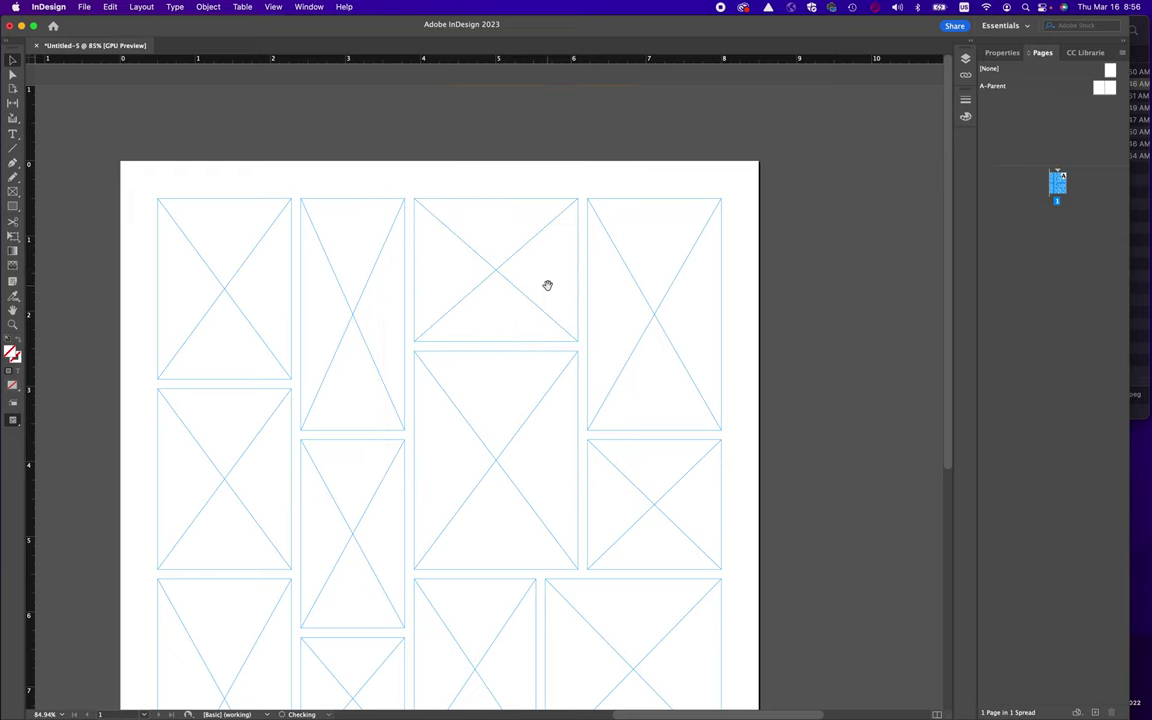
# Drop the 1826 reducing machine photo into the top-right frame and fit the image within it
pyautogui.click(1140, 84)
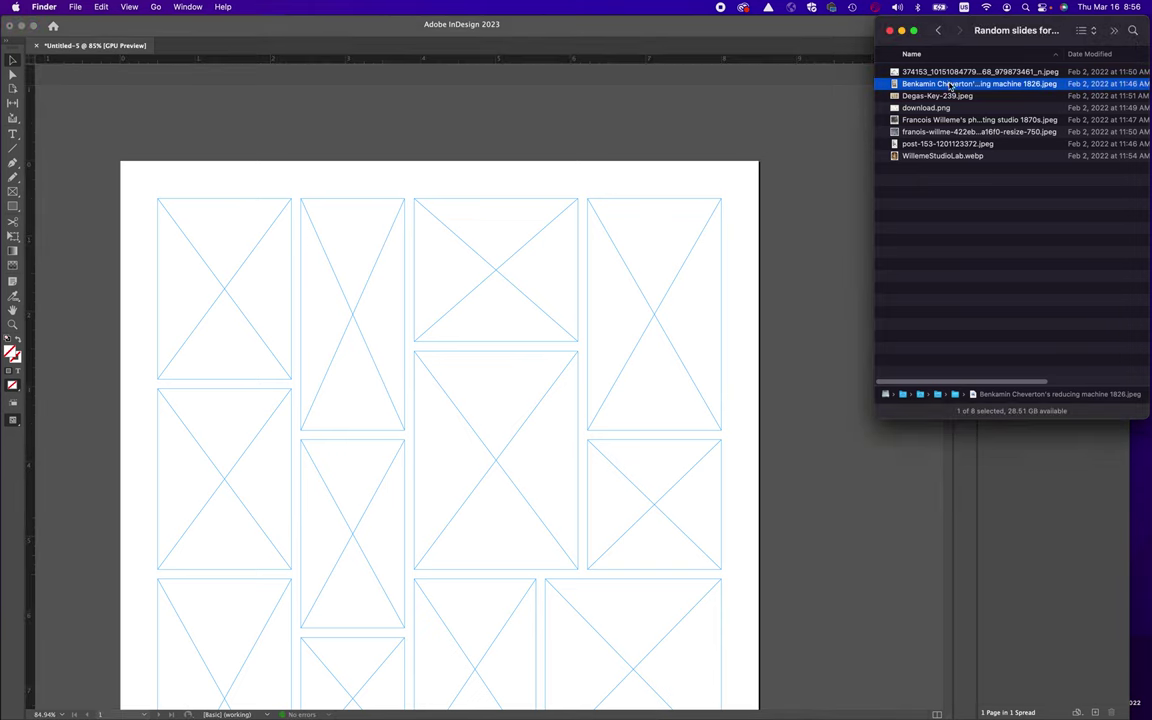
pyautogui.moveTo(950, 85); pyautogui.dragTo(658, 275)
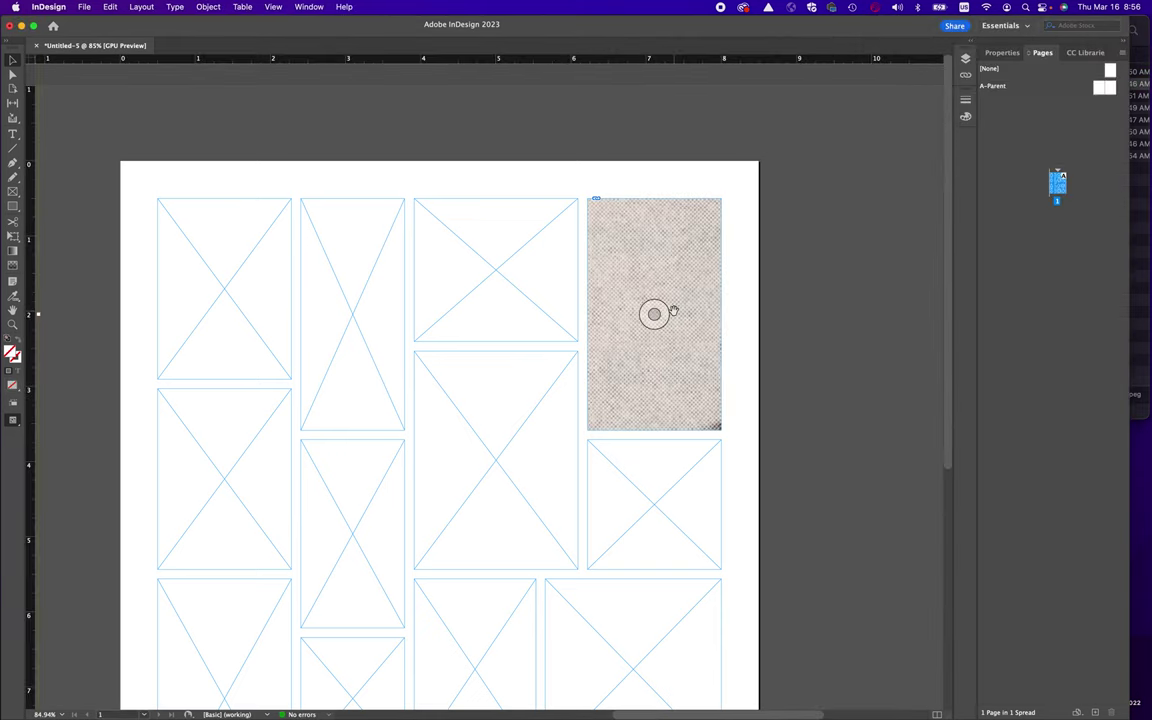
pyautogui.press('super+alt+shift+e')
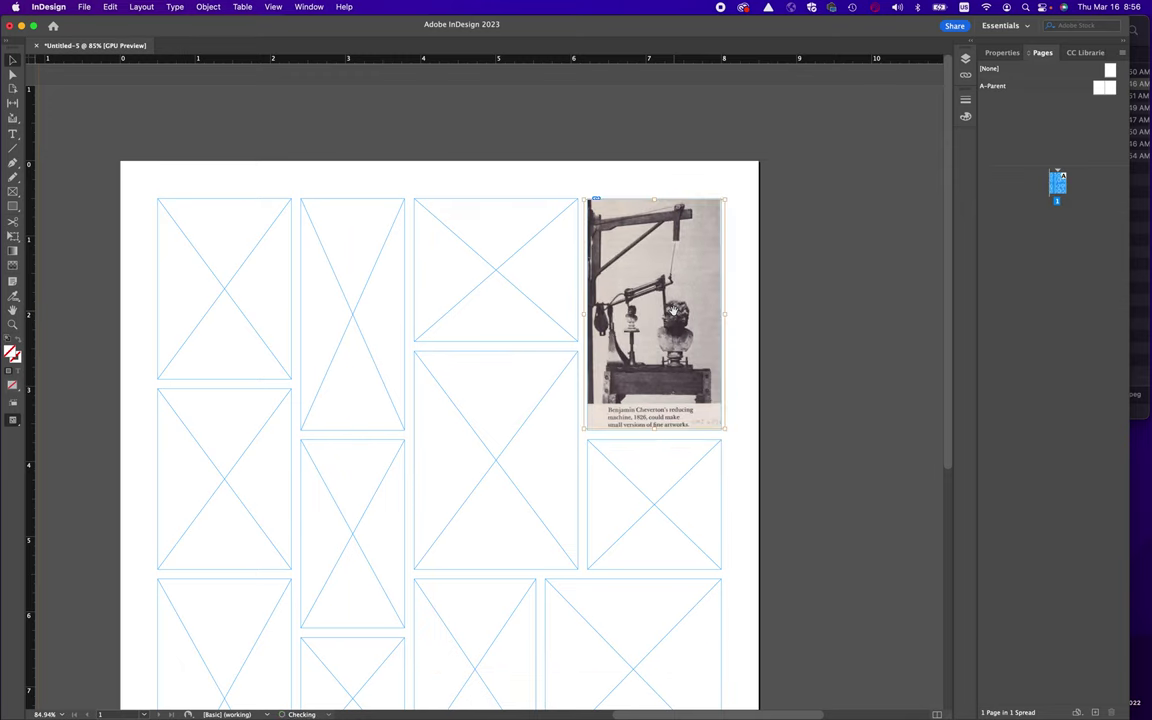
pyautogui.press('super+alt+shift+e')
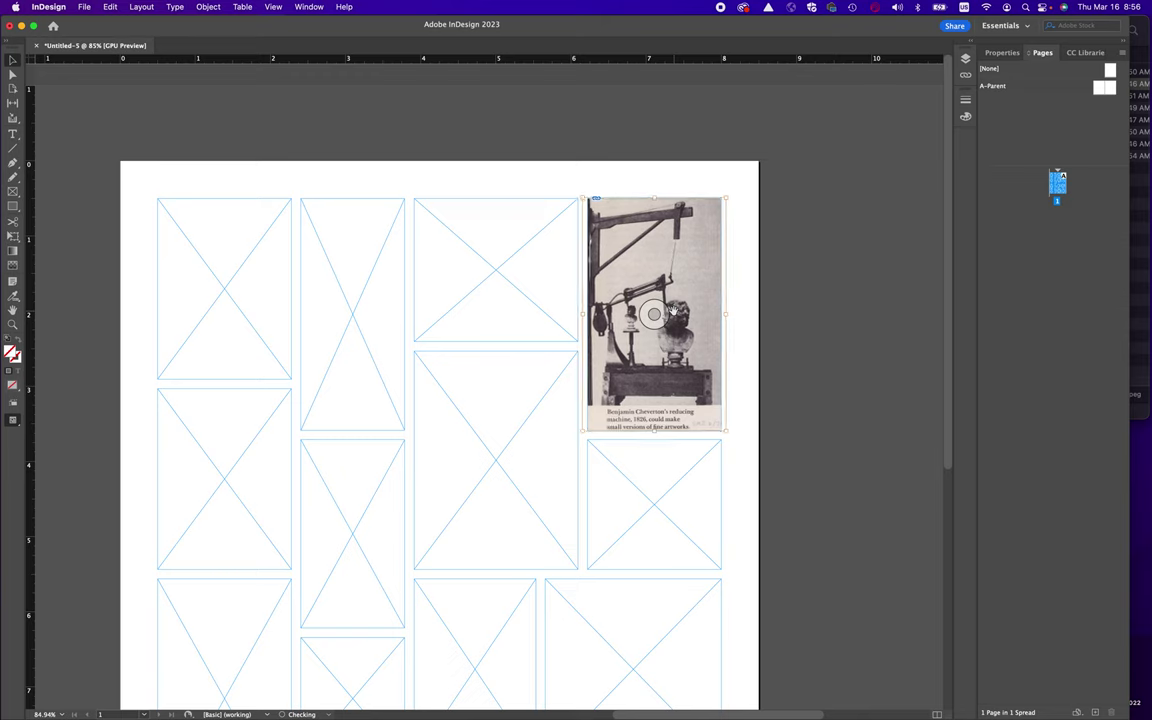
# Try narrowing and shifting the image frame, then undo the change and reselect the frame
pyautogui.click(597, 234)
pyautogui.press('super+z')
pyautogui.moveTo(727, 198); pyautogui.dragTo(666, 195)
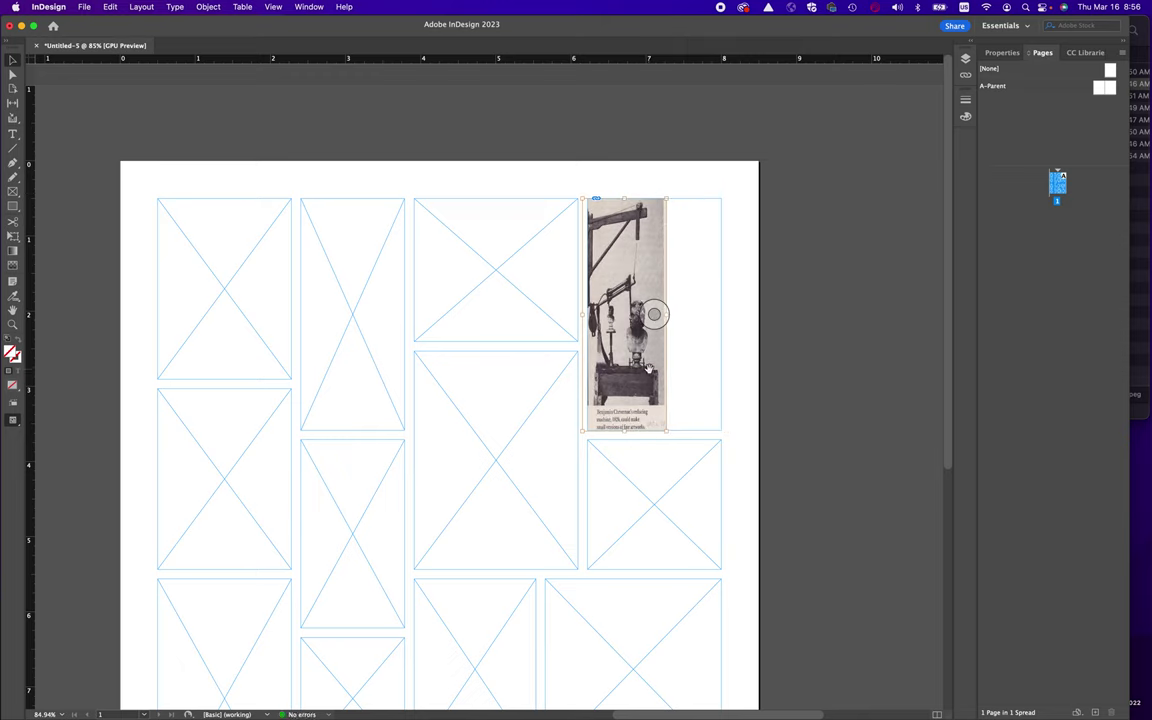
pyautogui.moveTo(631, 368); pyautogui.dragTo(656, 360)
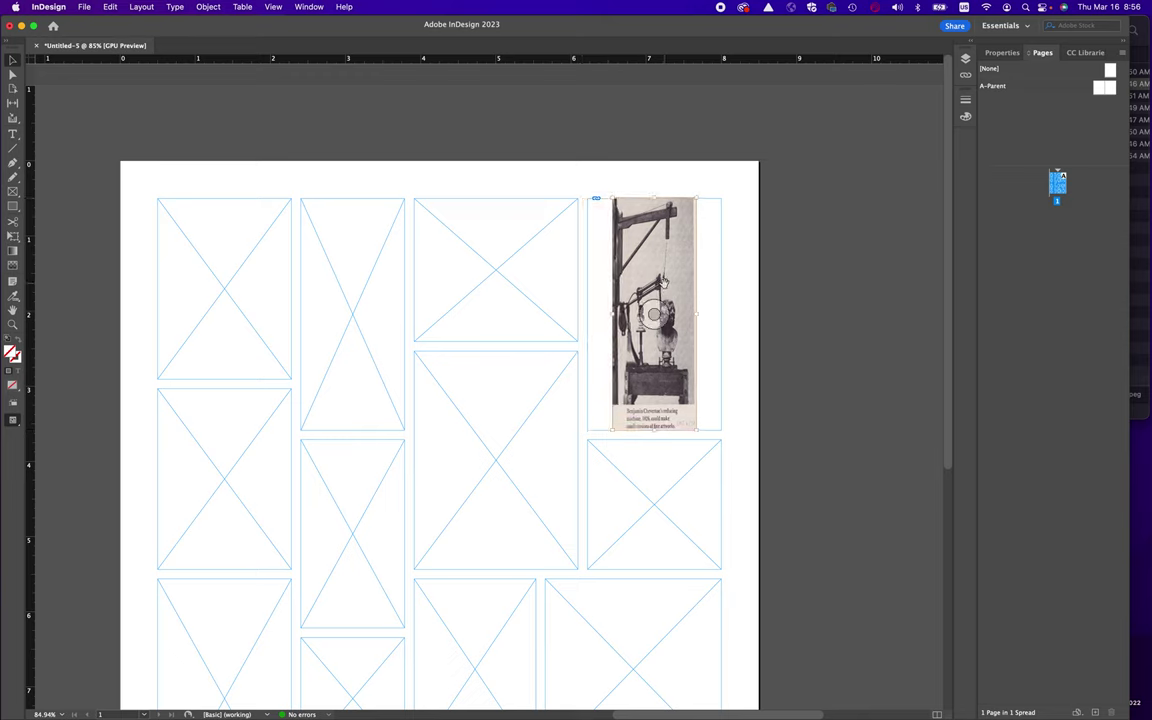
pyautogui.press('super+z')
pyautogui.press('super+z')
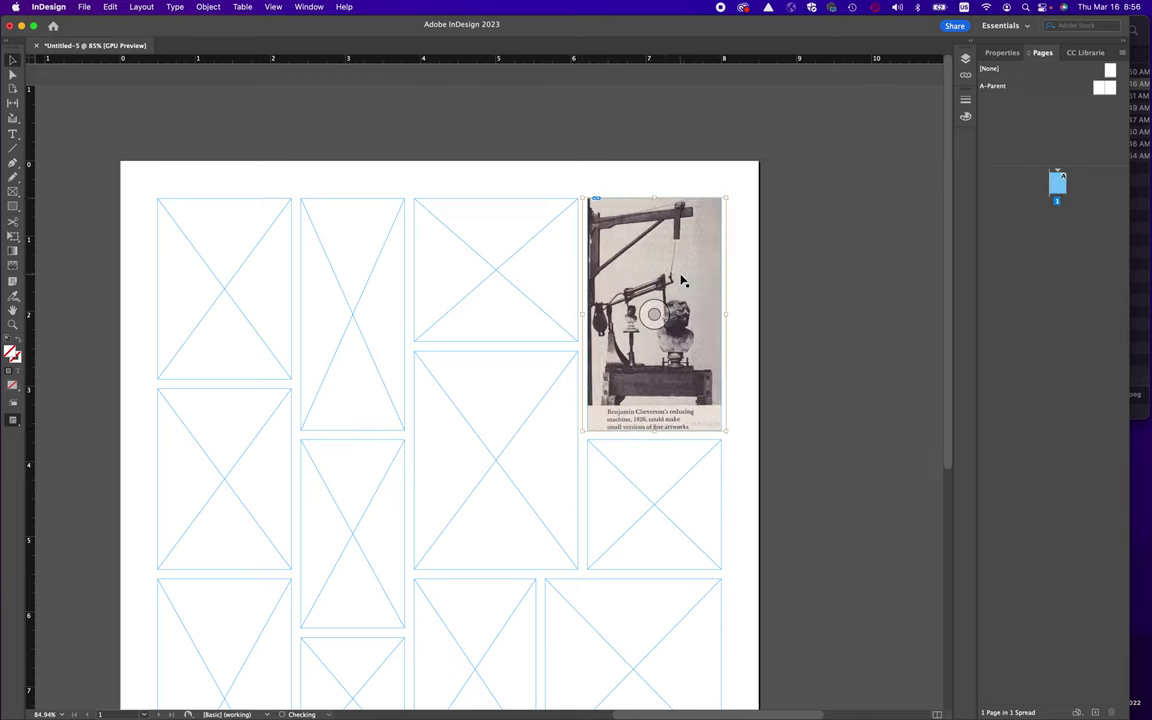
pyautogui.click(747, 272)
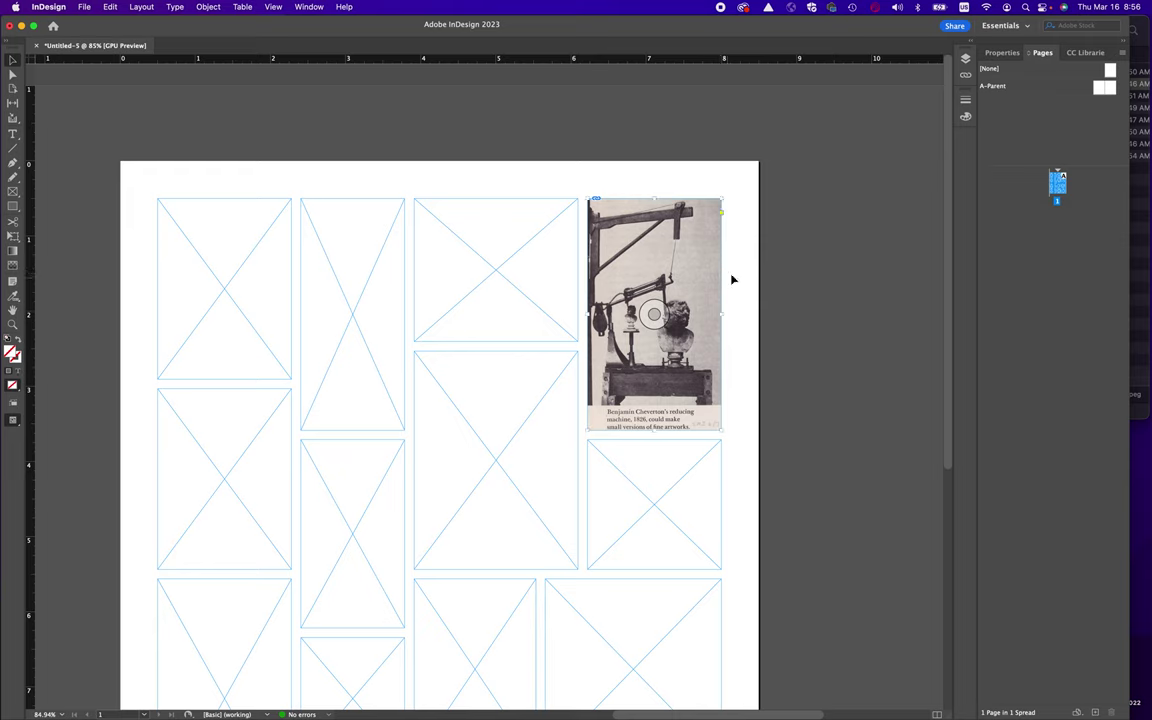
pyautogui.click(716, 216)
pyautogui.click(713, 245)
pyautogui.click(740, 257)
# Scale the reducing machine photo to Fill Frame Proportionally
pyautogui.rightClick(698, 264)
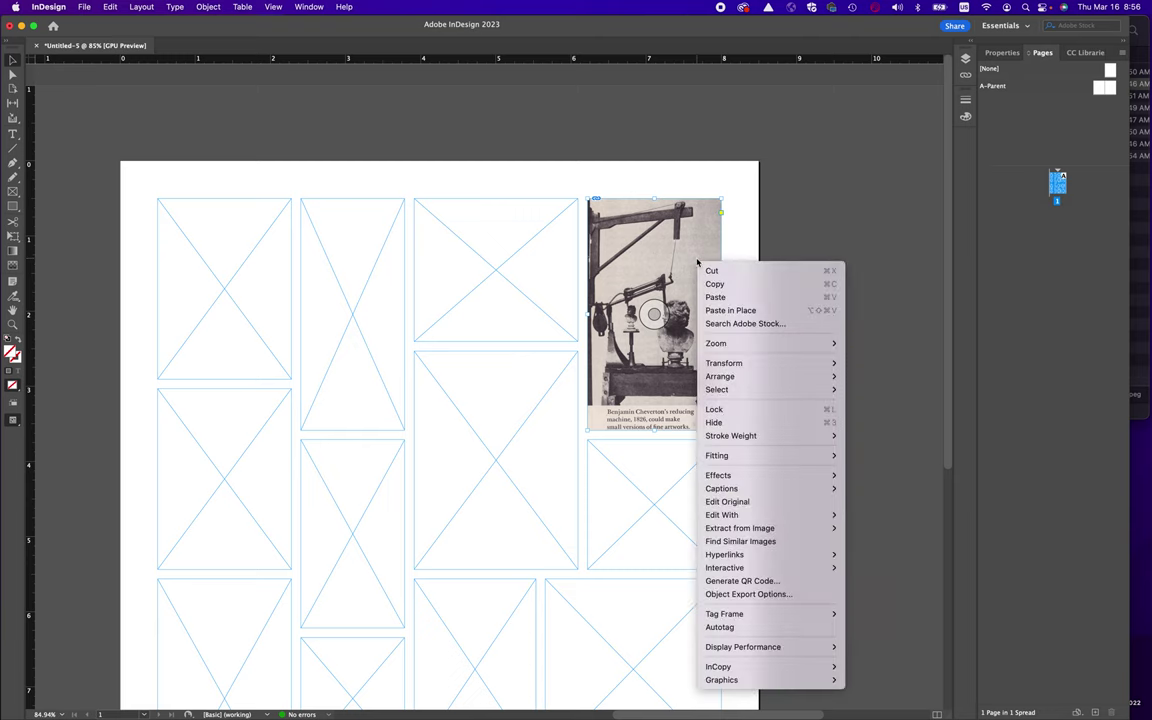
pyautogui.moveTo(731, 459)
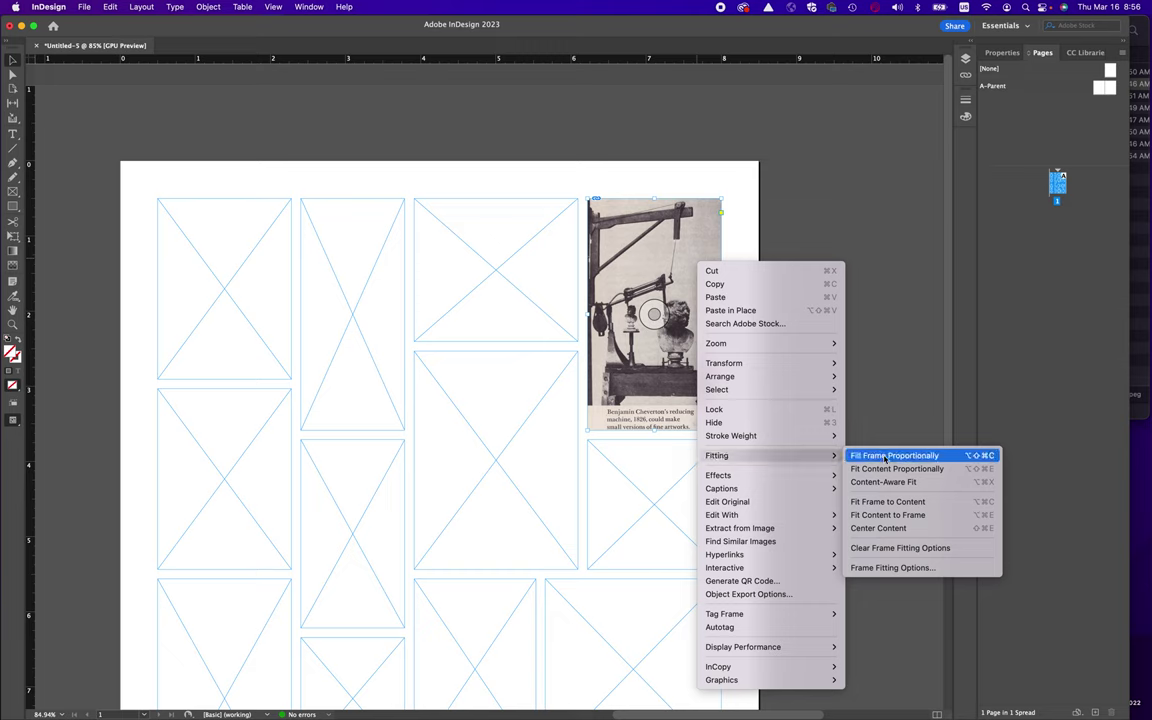
pyautogui.click(885, 456)
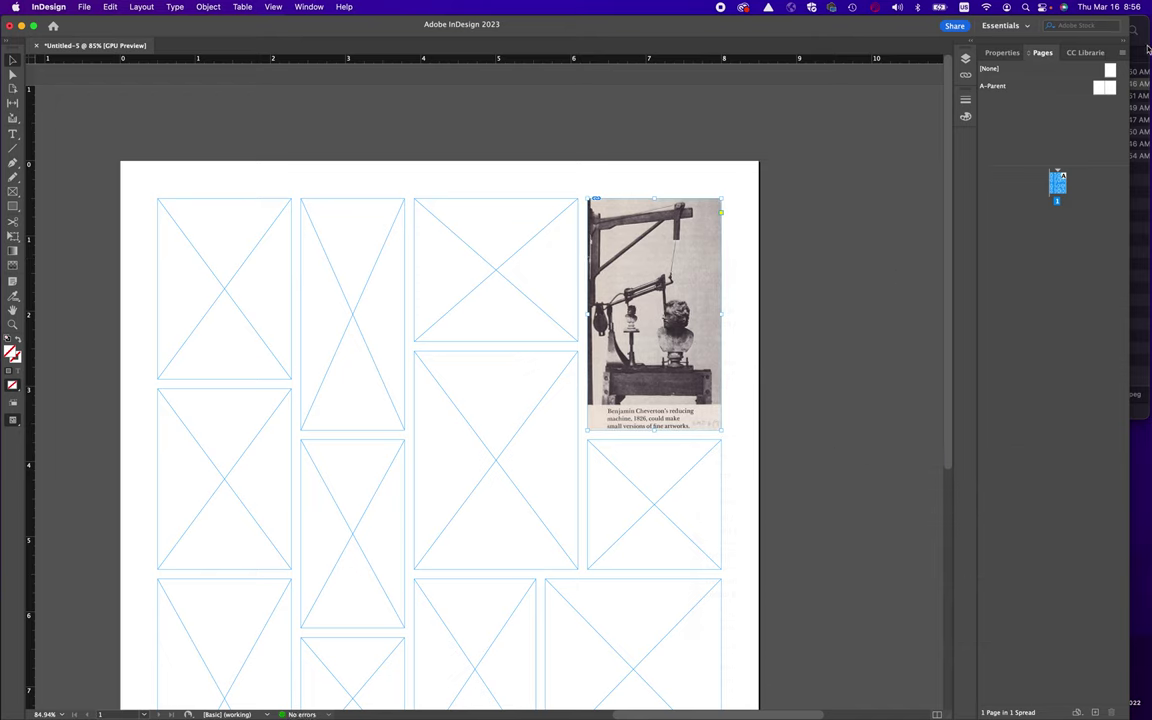
pyautogui.click(1148, 49)
# Place the photo studio image in the large third-column frame, filling it proportionally
pyautogui.moveTo(906, 120); pyautogui.dragTo(489, 394)
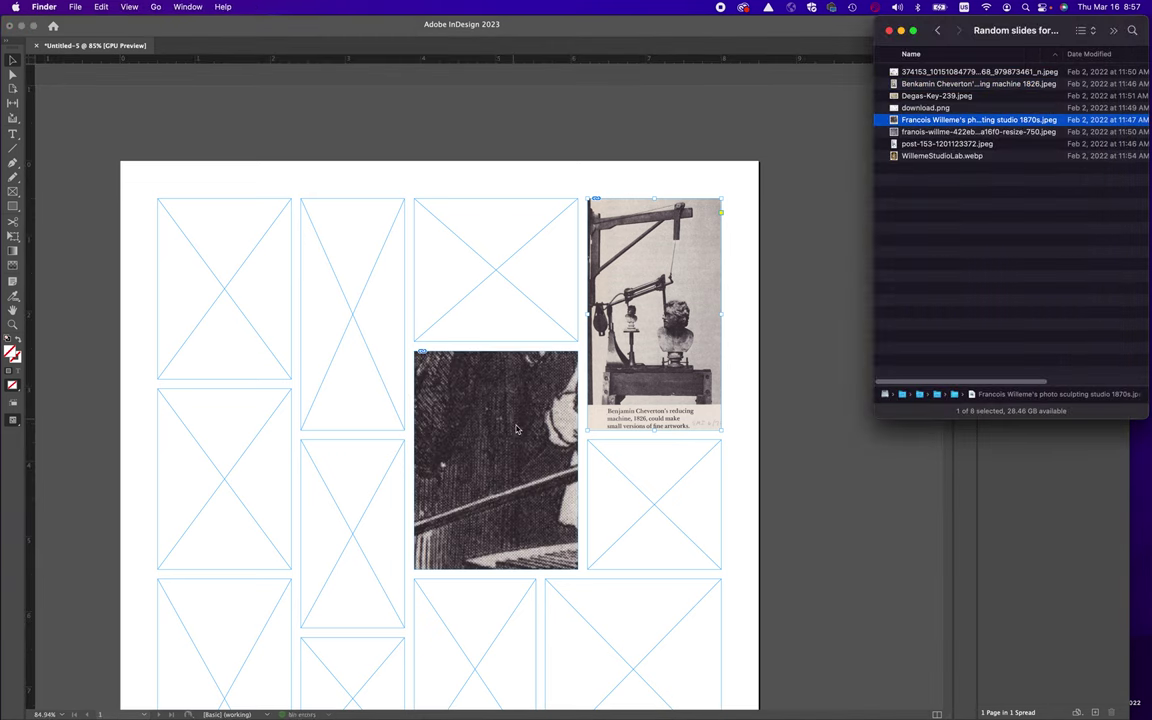
pyautogui.click(589, 462)
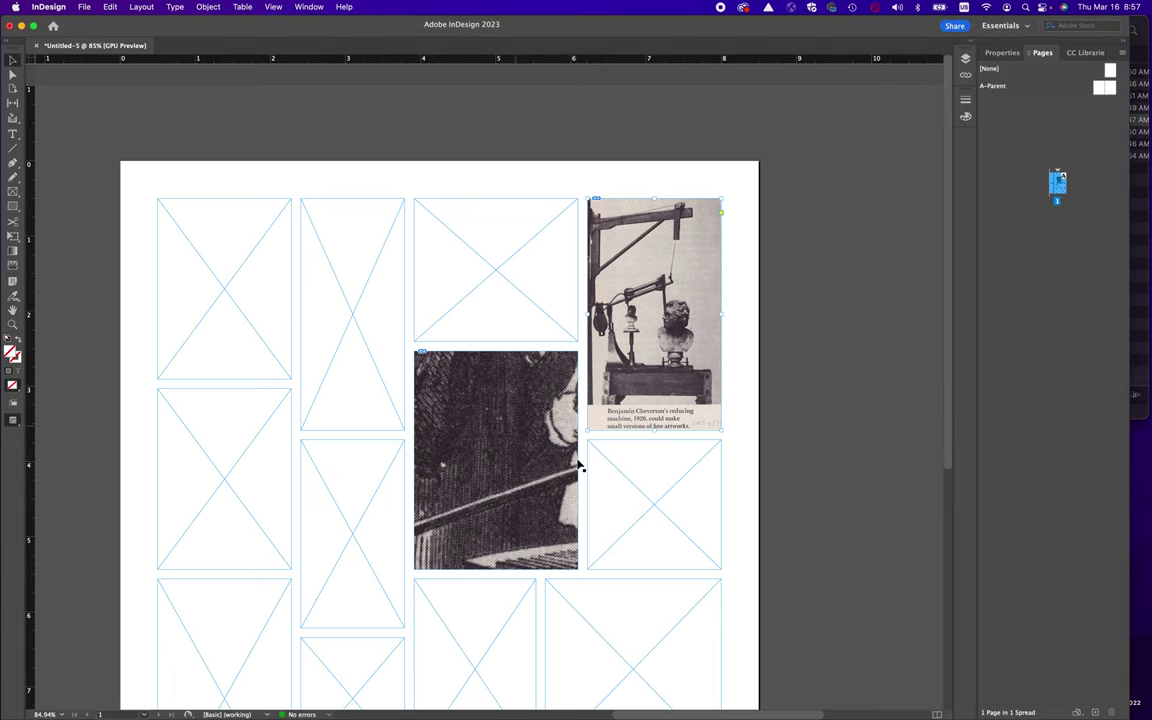
pyautogui.rightClick(563, 482)
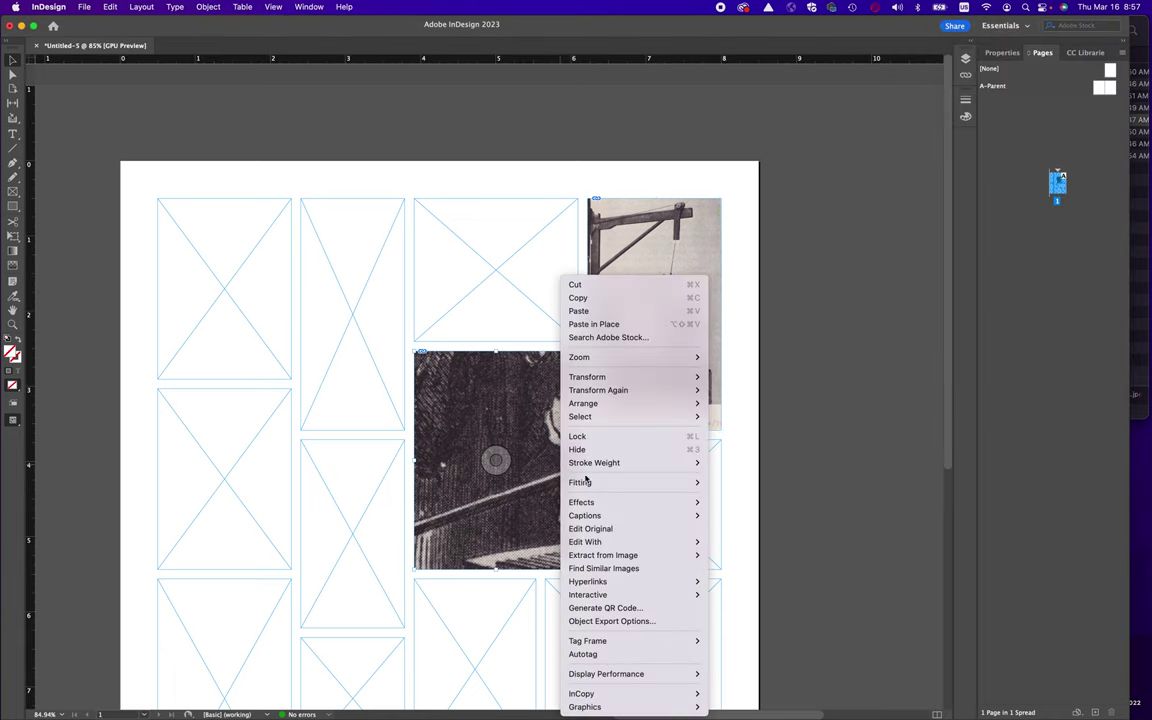
pyautogui.moveTo(578, 483)
pyautogui.click(789, 484)
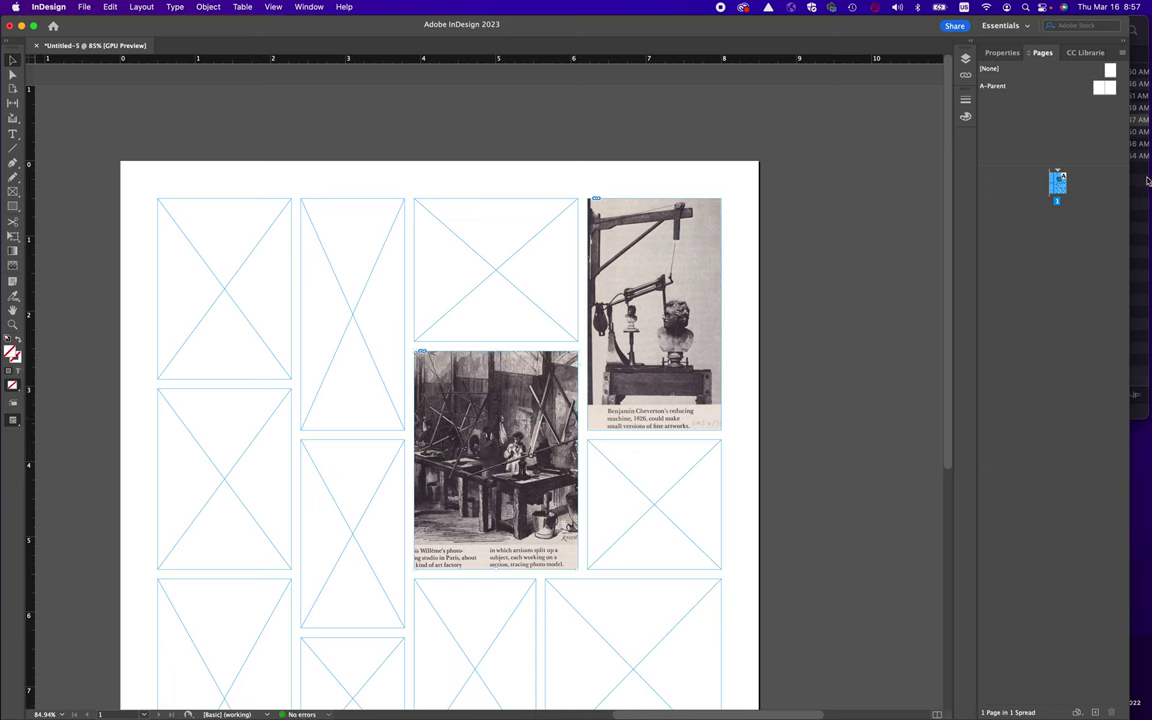
# Place the reducing-machine-with-busts photo in the top-left frame, filling it proportionally
pyautogui.press('super+Tab')
pyautogui.moveTo(950, 144); pyautogui.dragTo(222, 262)
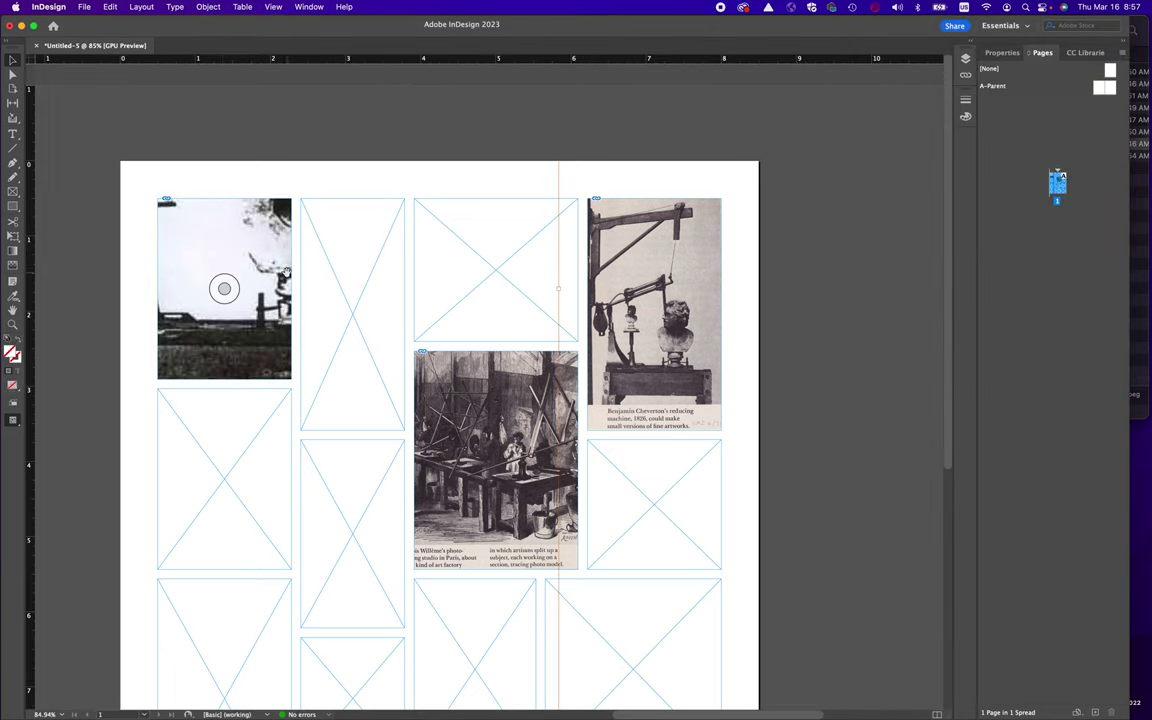
pyautogui.rightClick(281, 284)
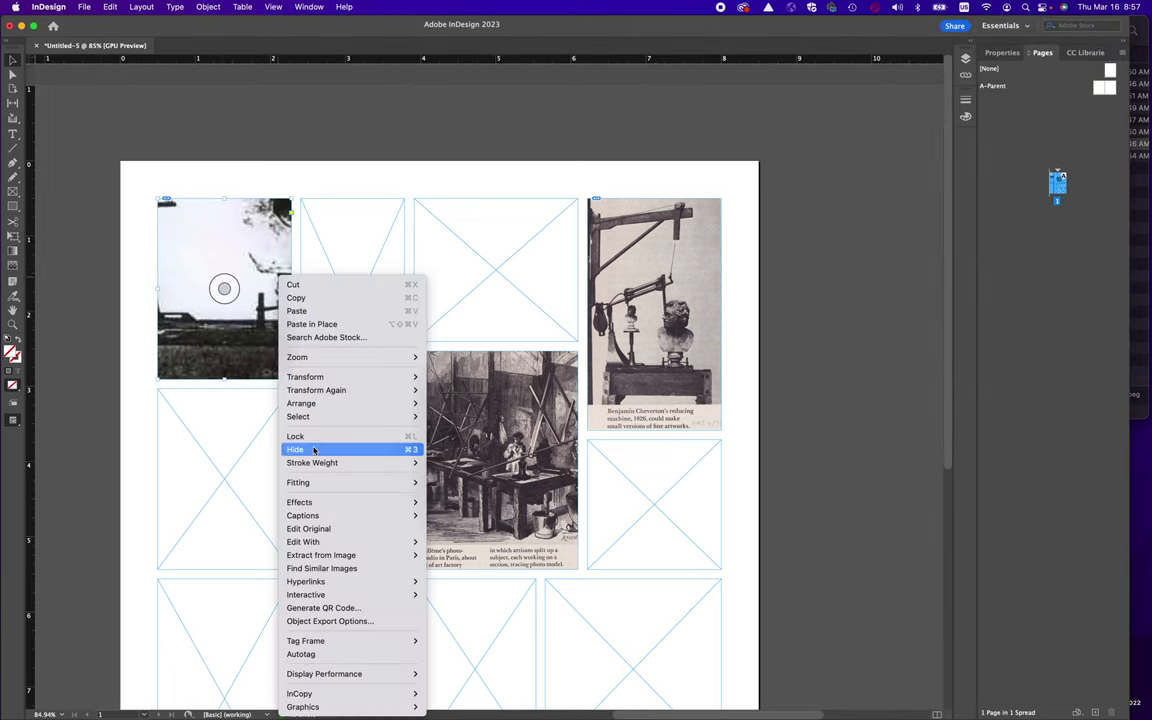
pyautogui.moveTo(320, 482)
pyautogui.click(475, 484)
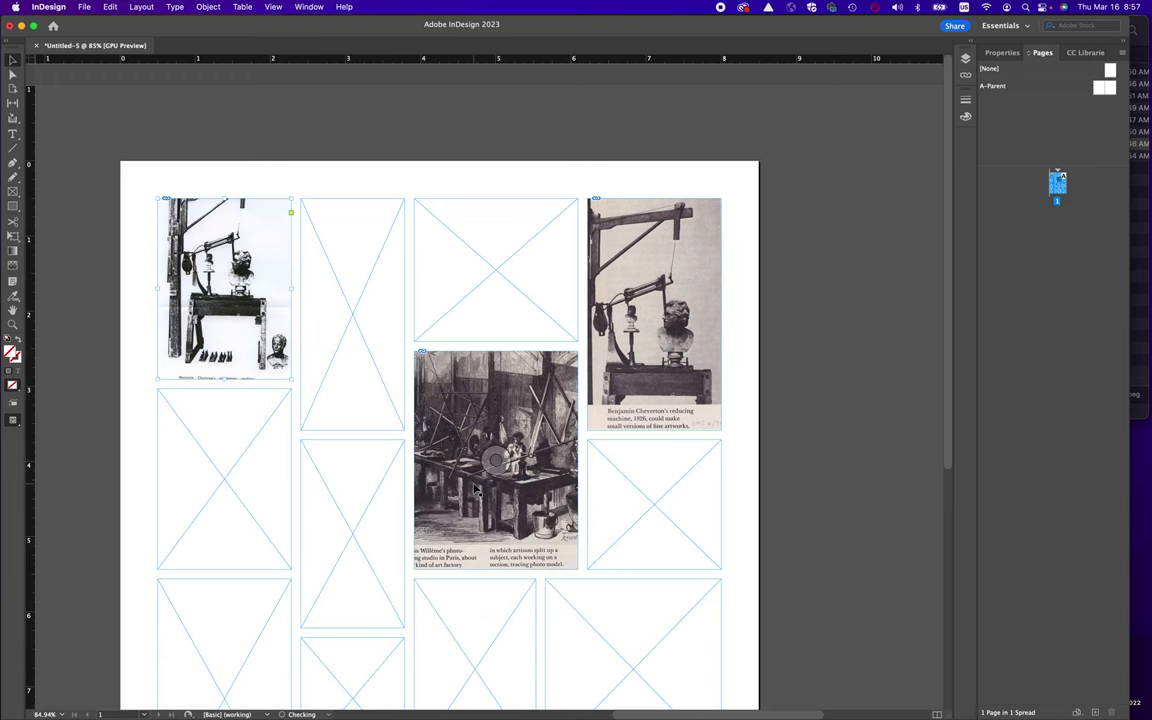
pyautogui.scroll(-3, 475, 487)
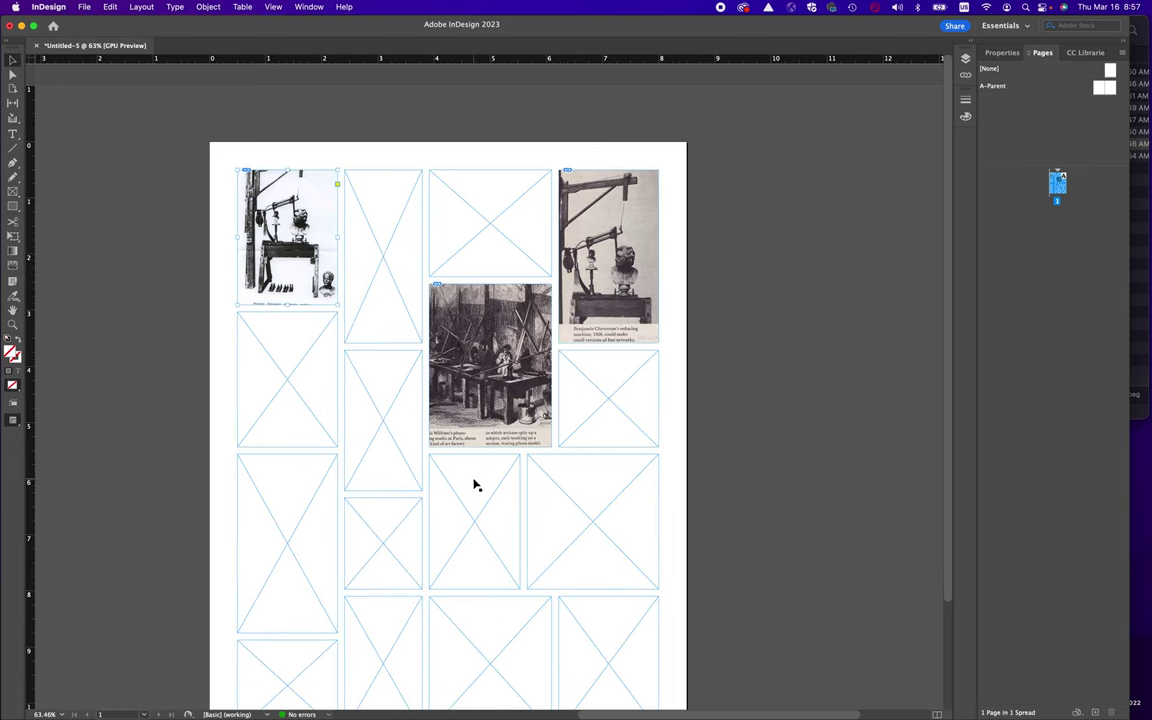